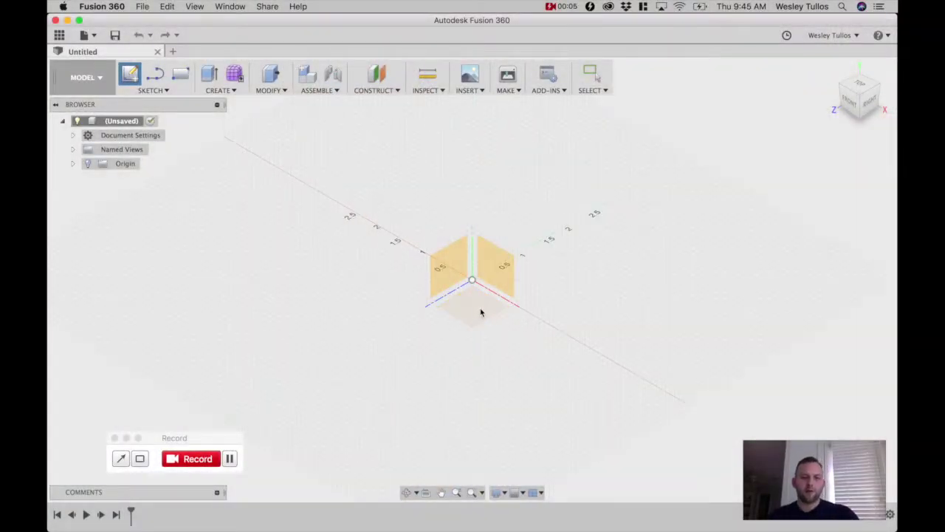
- On the XZ plane, draw a 5 in vertical reference line and redimension it to 3.50 in
left_click(481, 311)
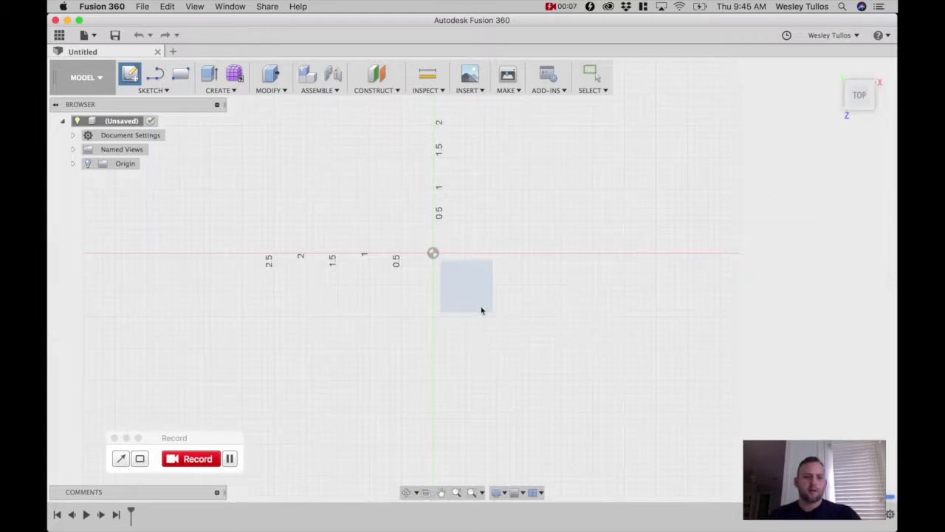
middle_click_drag(458, 269, 470, 282)
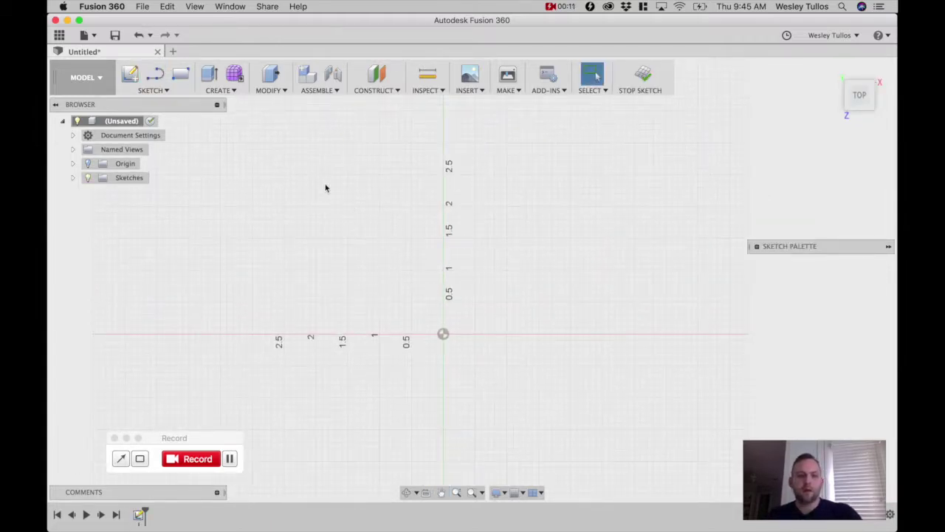
key("l")
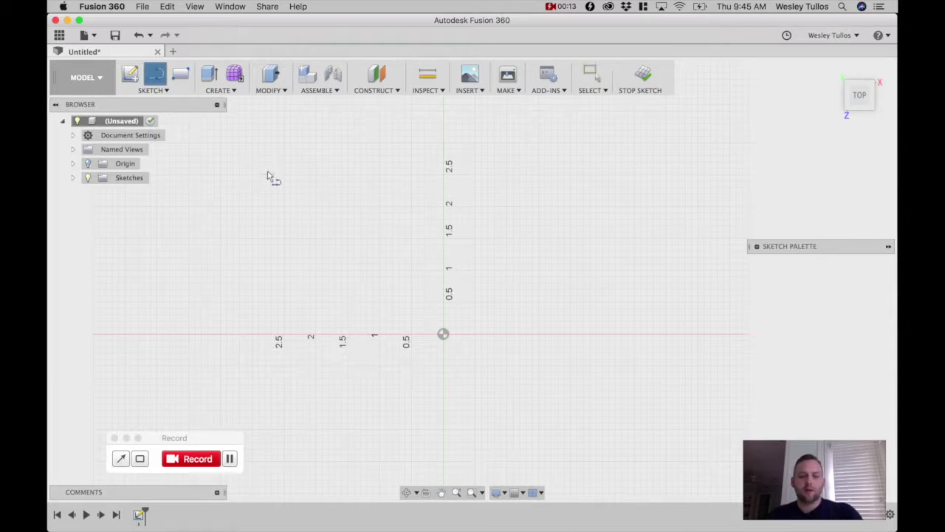
left_click(333, 321)
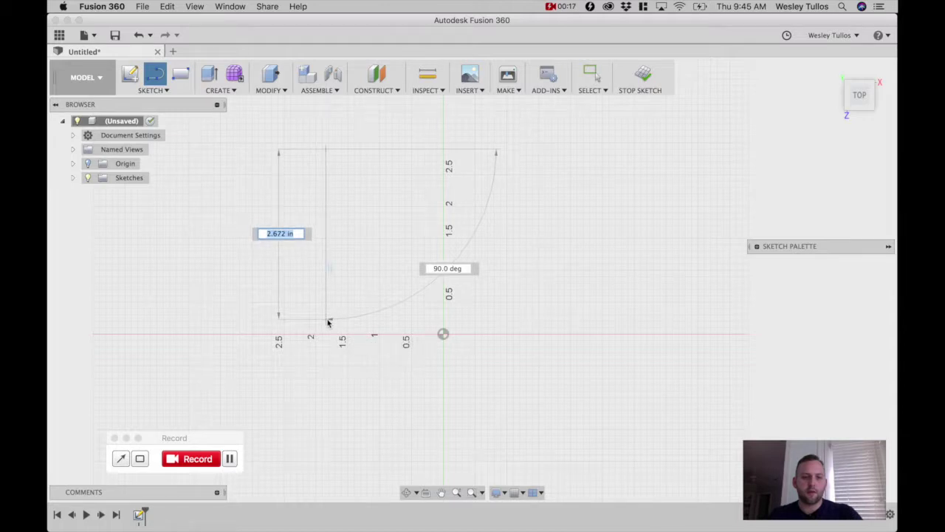
type("5")
key("Return")
key("Escape")
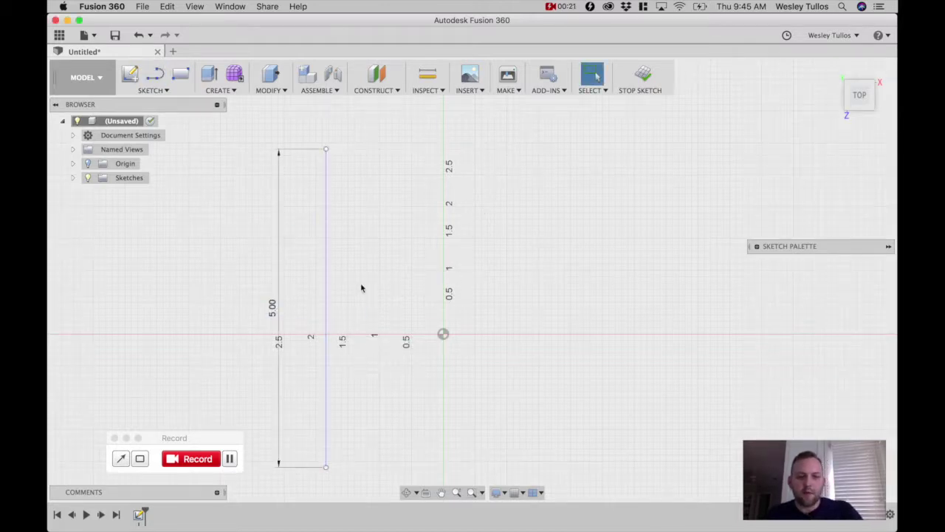
left_click(274, 313)
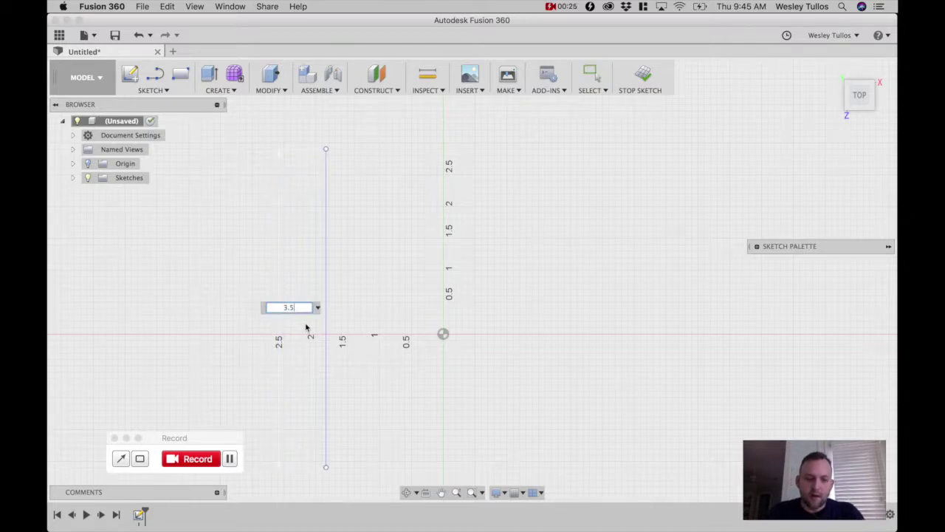
key("Return")
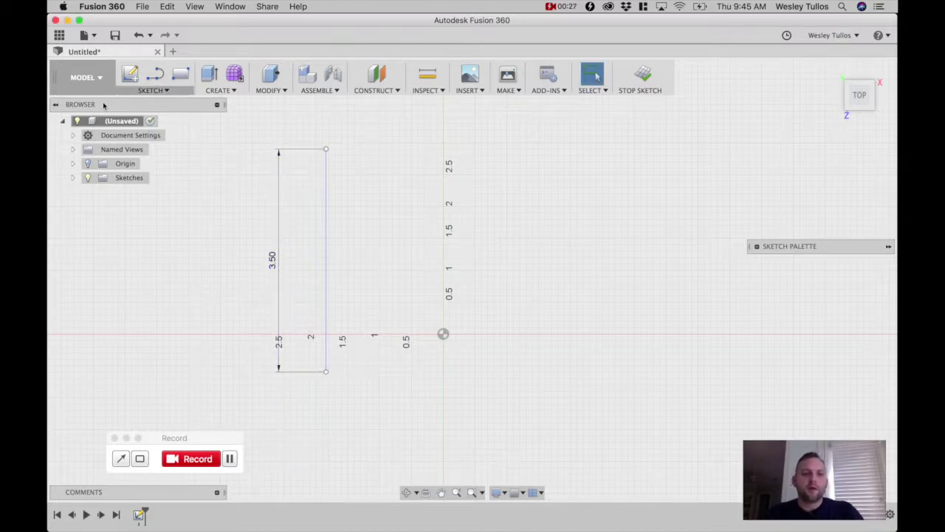
- Draw a 1 in diameter head circle centred on the vertical axis
left_click(444, 177)
type("1")
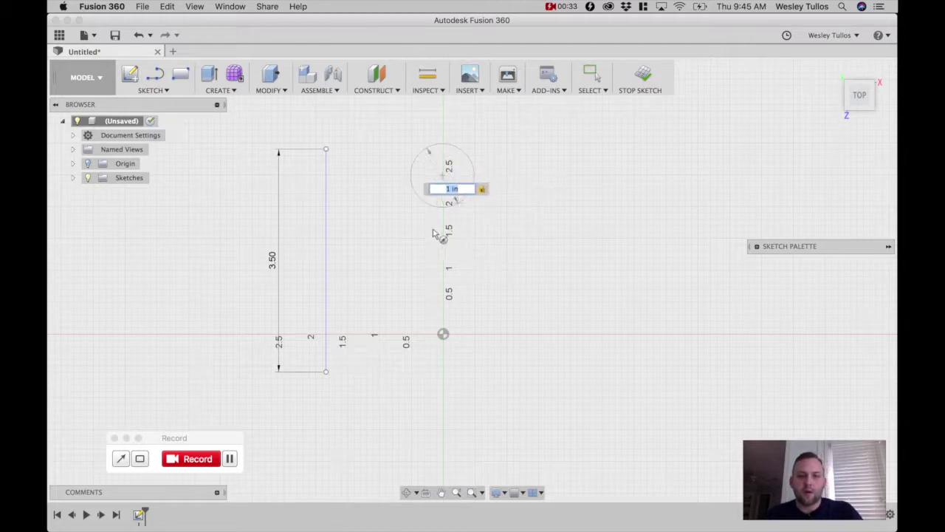
key("Return")
scroll(479, 220, "up", 3)
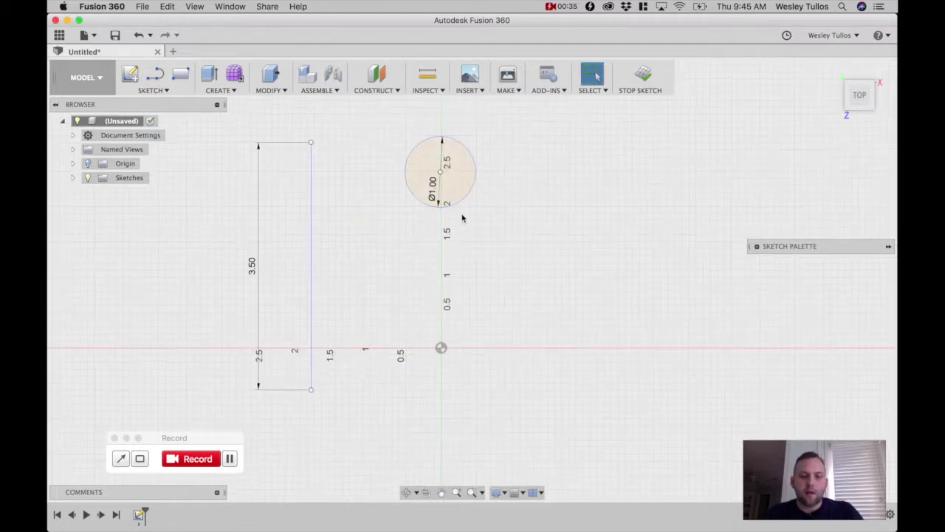
- Draw the rectangular body outline from the head's bottom down
key("l")
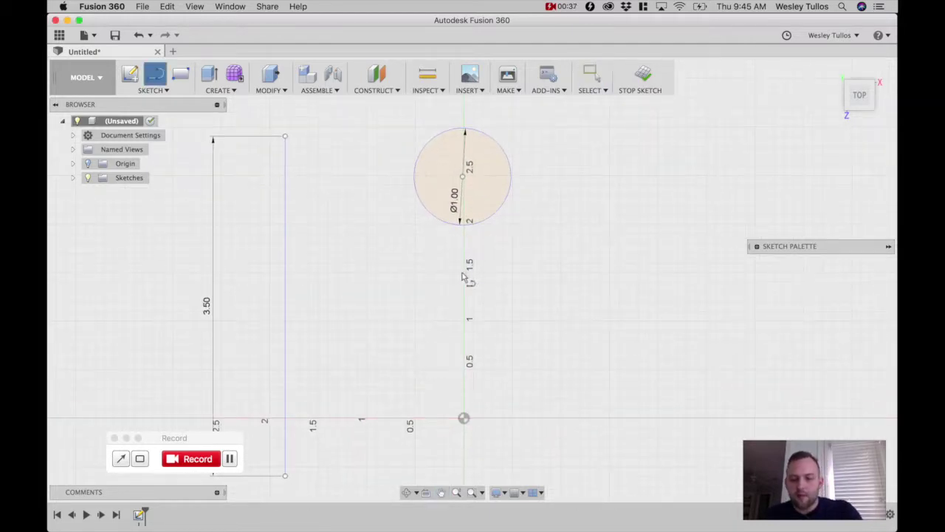
left_click(465, 354)
left_click(507, 353)
left_click(508, 225)
left_click(499, 219)
key("Escape")
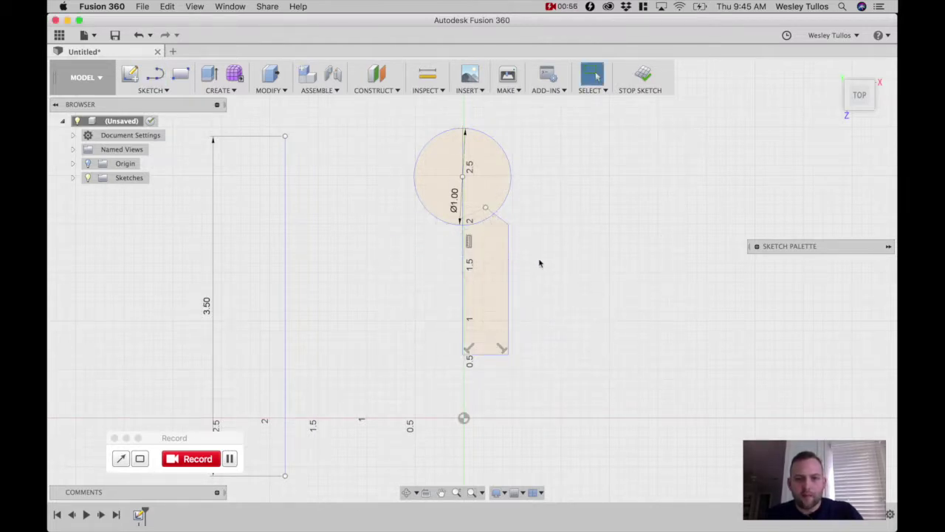
- Draw a 0.5 in high arm rectangle extending sideways from the head–body junction
left_click(492, 226)
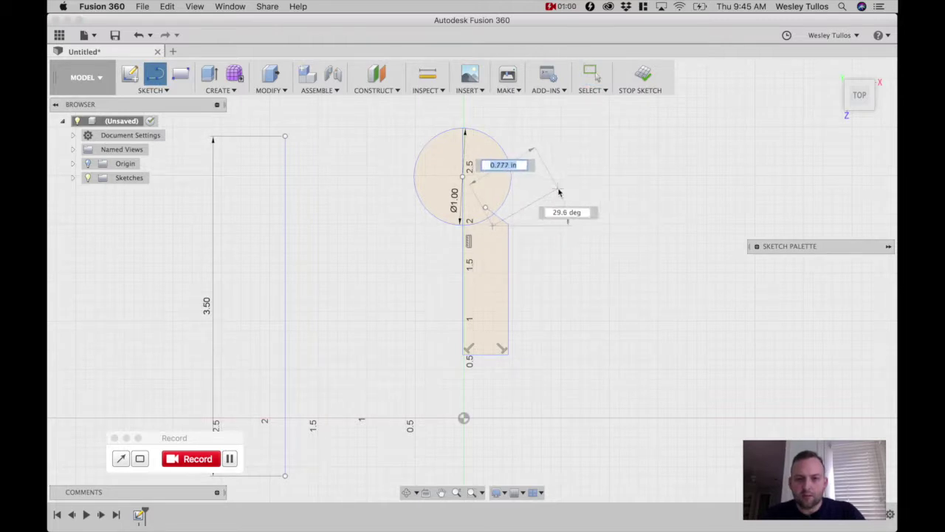
key("Escape")
scroll(500, 224, "up", 3)
left_click(495, 220)
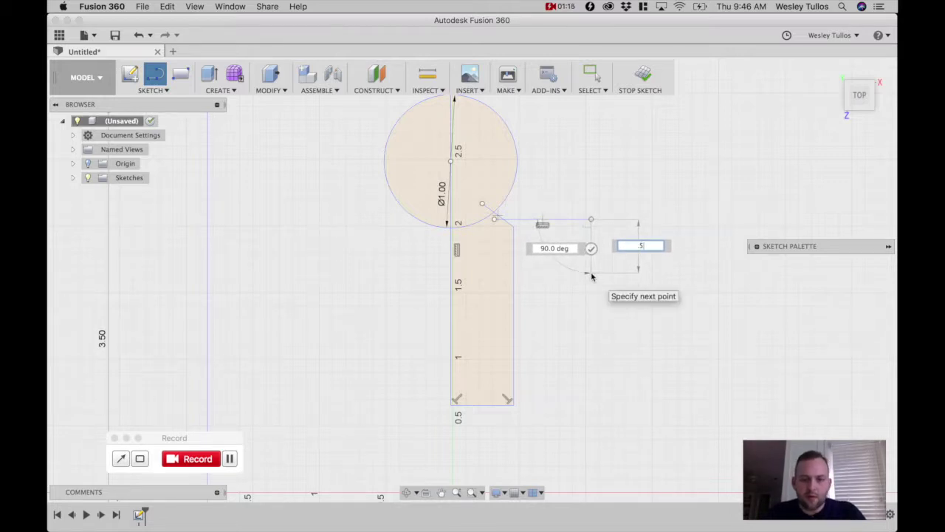
key("Return")
left_click(492, 286)
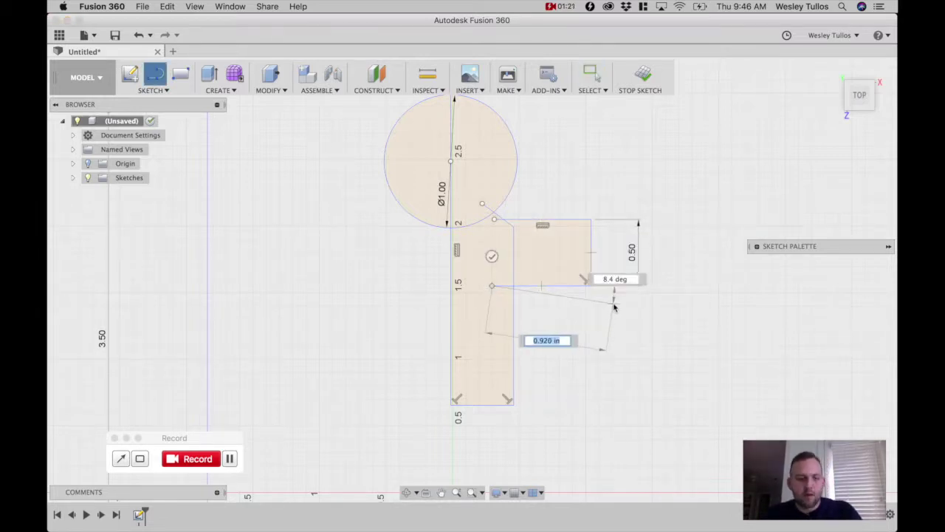
key("Escape")
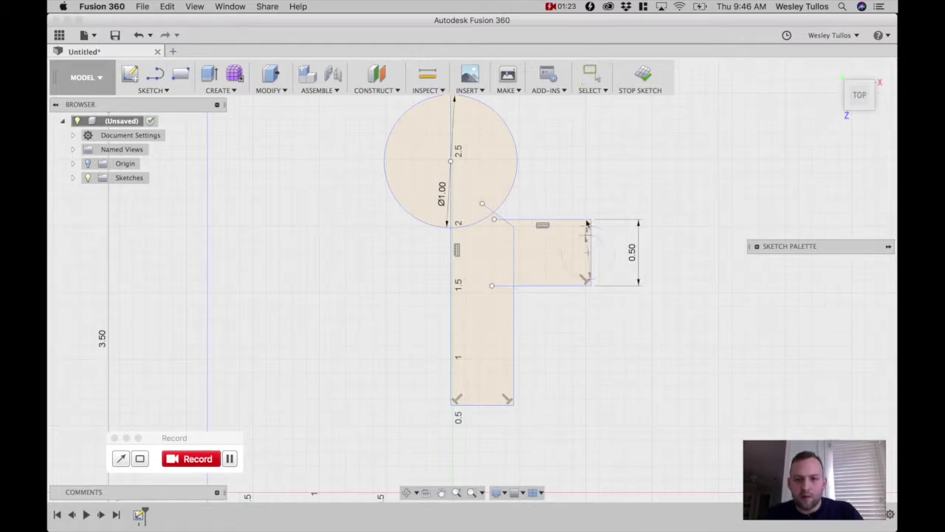
- Add a 0.50 in hand circle at the end of the arm
left_click(590, 221)
scroll(590, 286, "down", 5)
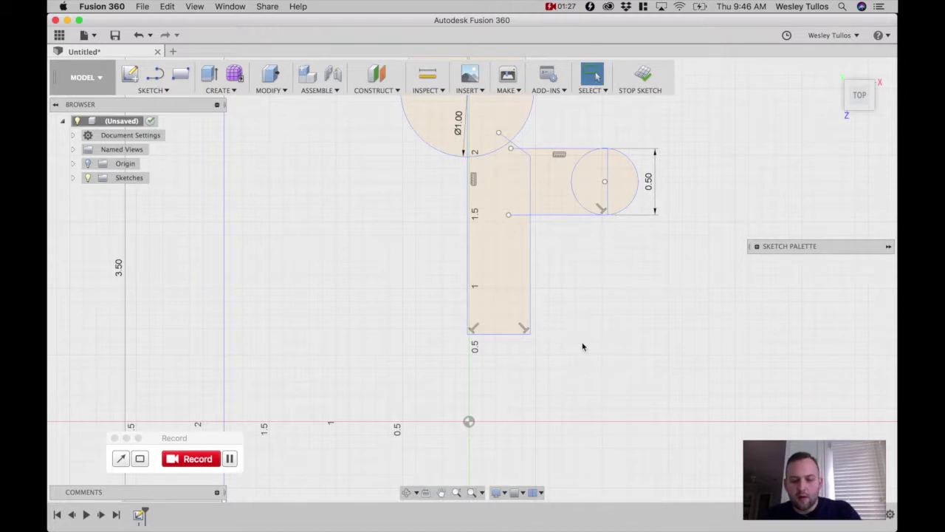
key("l")
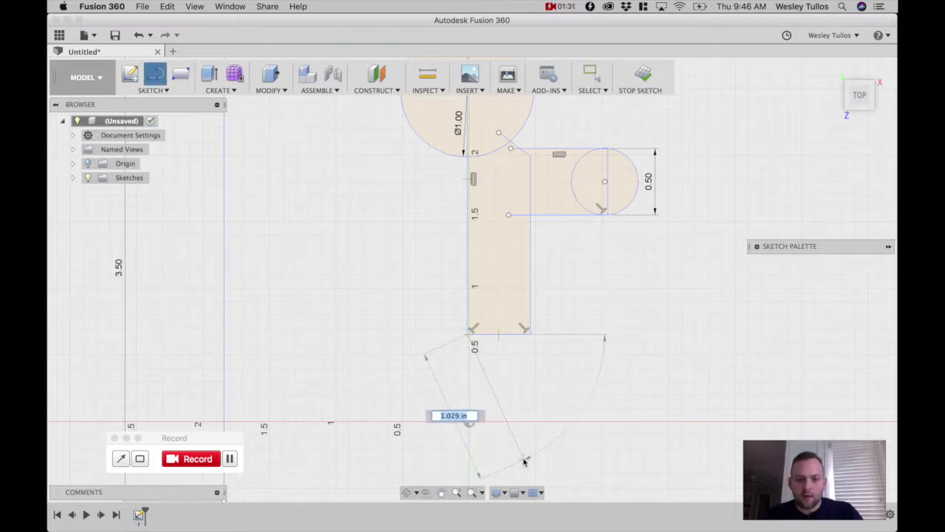
scroll(523, 458, "down", 5)
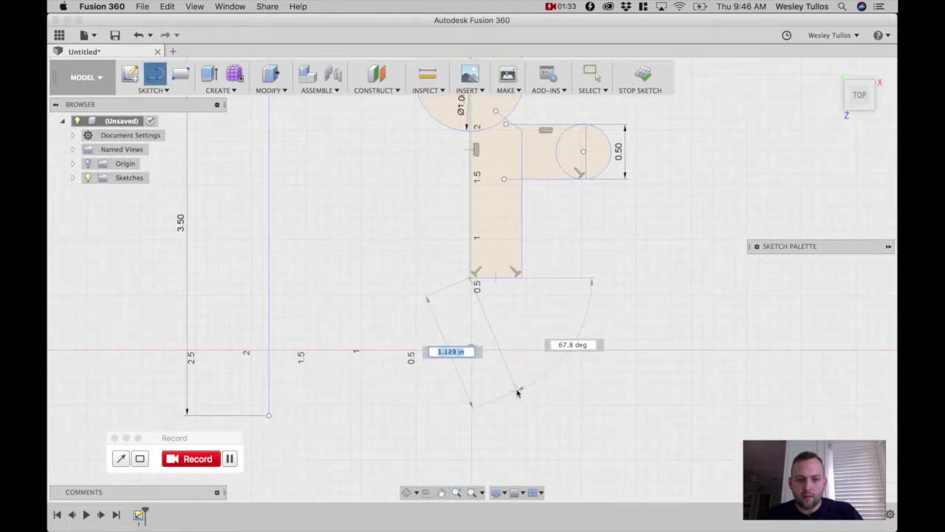
- Draw a slanted 0.5 in wide leg rectangle below the body
left_click(510, 382)
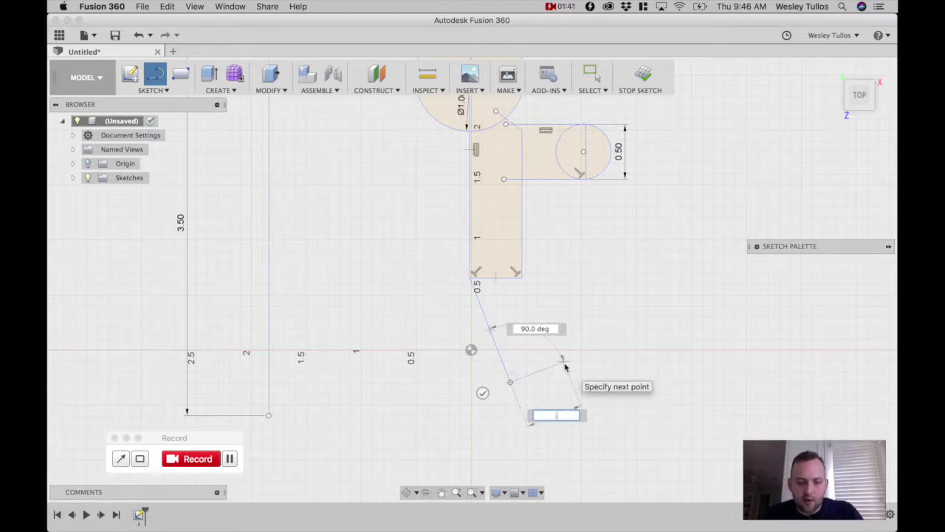
type(".5")
key("Return")
key("Escape")
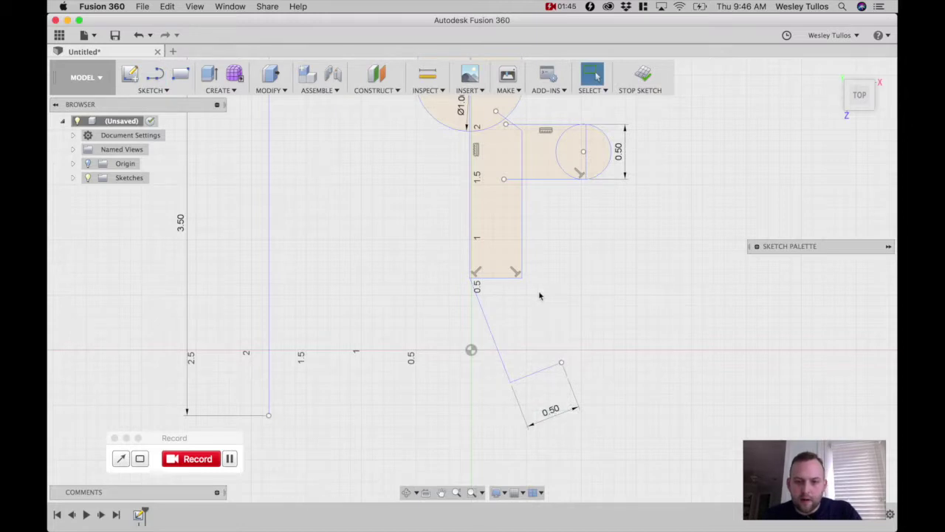
key("l")
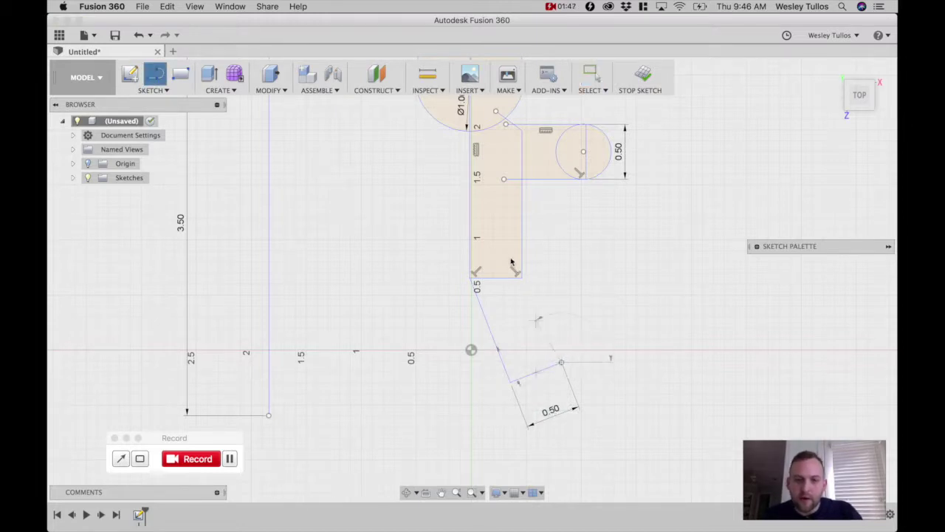
left_click(517, 250)
left_click(561, 361)
key("Escape")
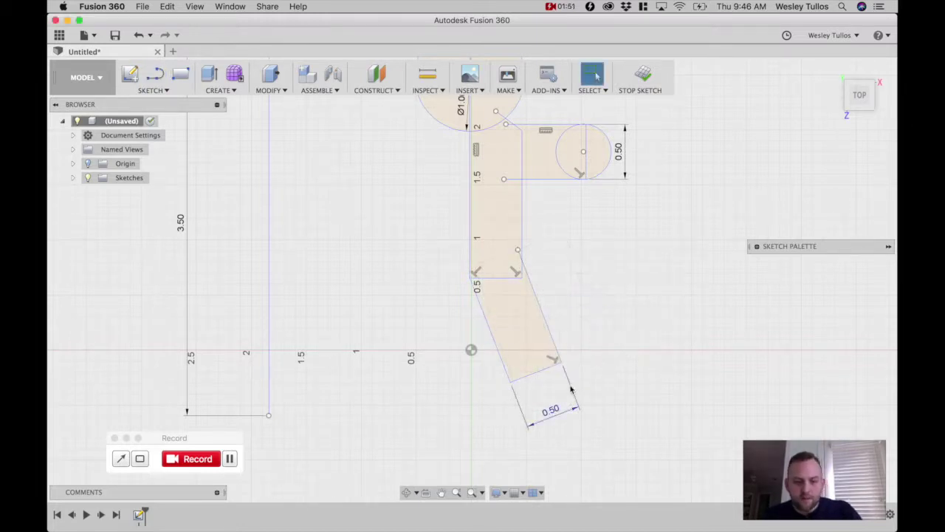
- Add a 0.500 in foot circle at the leg's end
key("l")
left_click(561, 363)
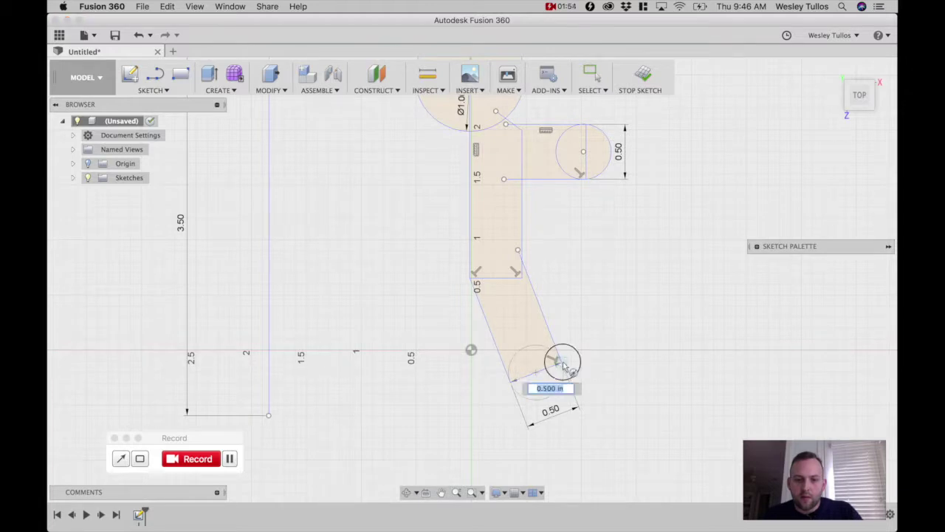
key("Return")
scroll(587, 309, "down", 2)
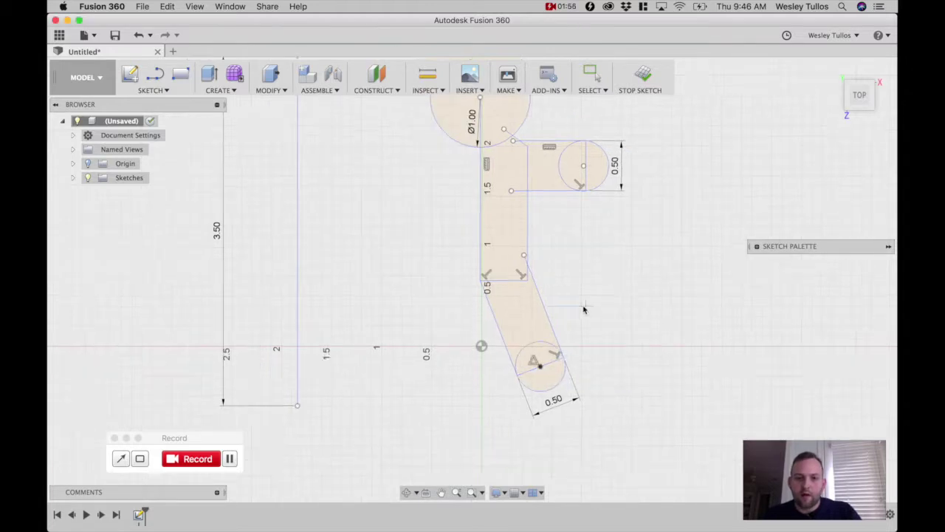
middle_click_drag(582, 306, 581, 338)
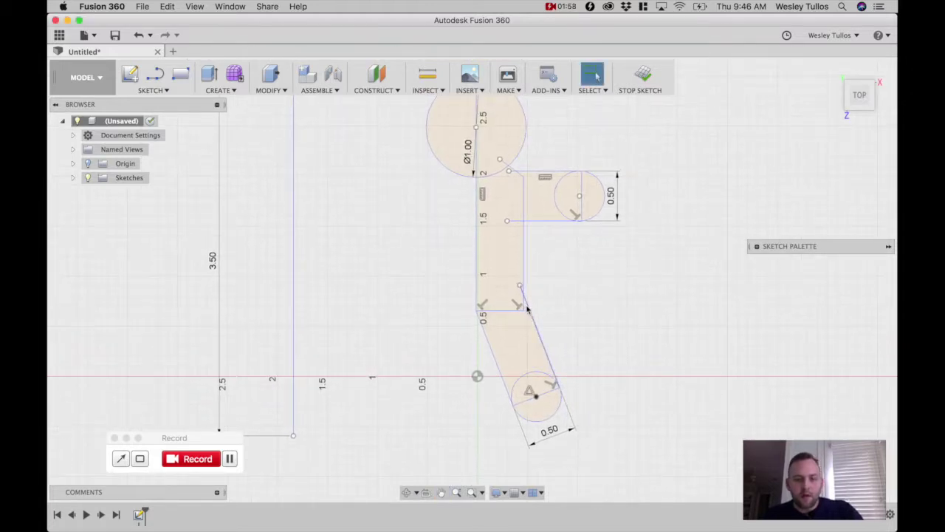
- Trim the head circle's inner arc and the overlapping arcs and lines at the arm and hand
key("t")
left_click(436, 145)
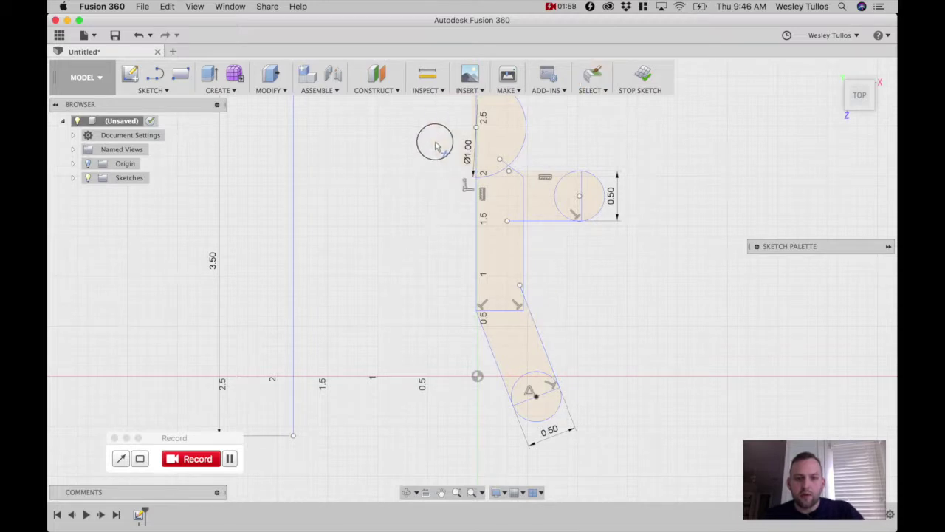
left_click(588, 191)
left_click(562, 195)
left_click(515, 223)
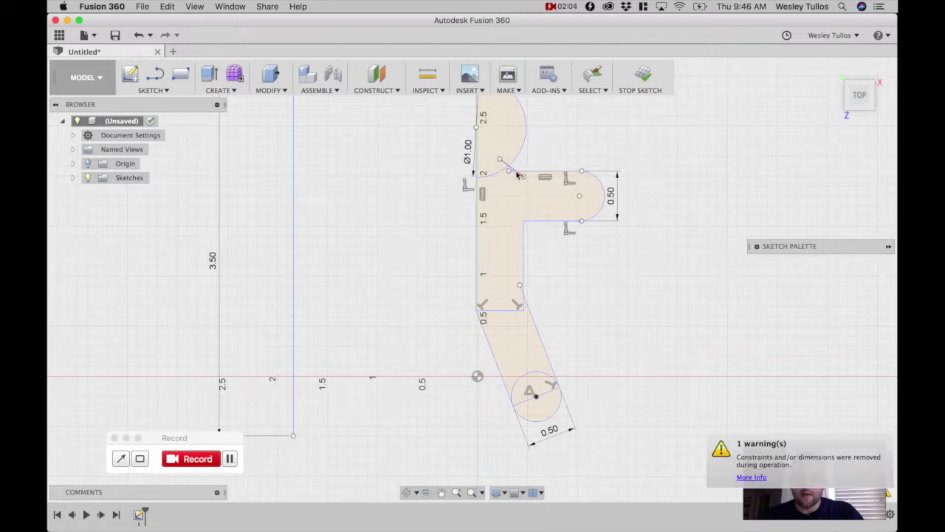
scroll(515, 175, "up", 5)
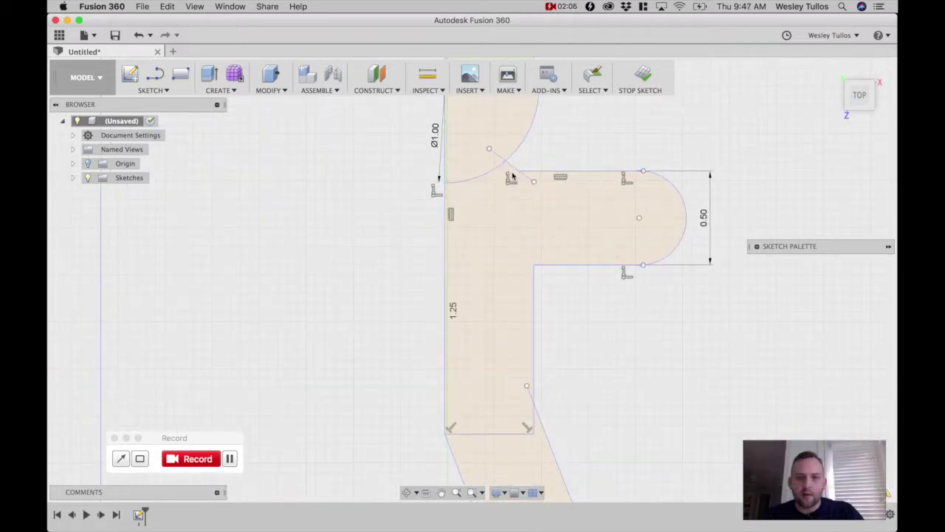
left_click(499, 179)
scroll(488, 160, "down", 3)
- Trim the lines between body and leg and across the foot circle
mouse_move(488, 244)
middle_mouse_down()
mouse_move(468, 319)
mouse_move(457, 190)
middle_mouse_up()
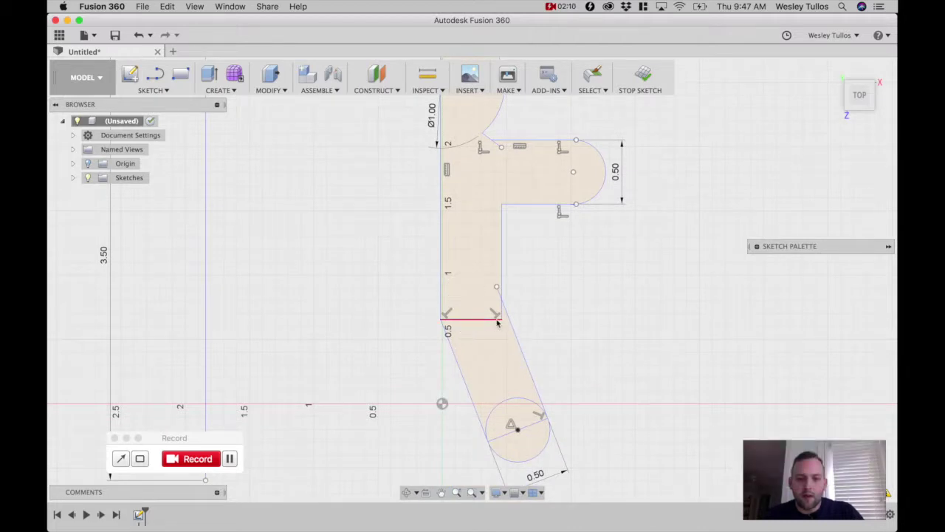
left_click(498, 323)
middle_click_drag(510, 414, 509, 334)
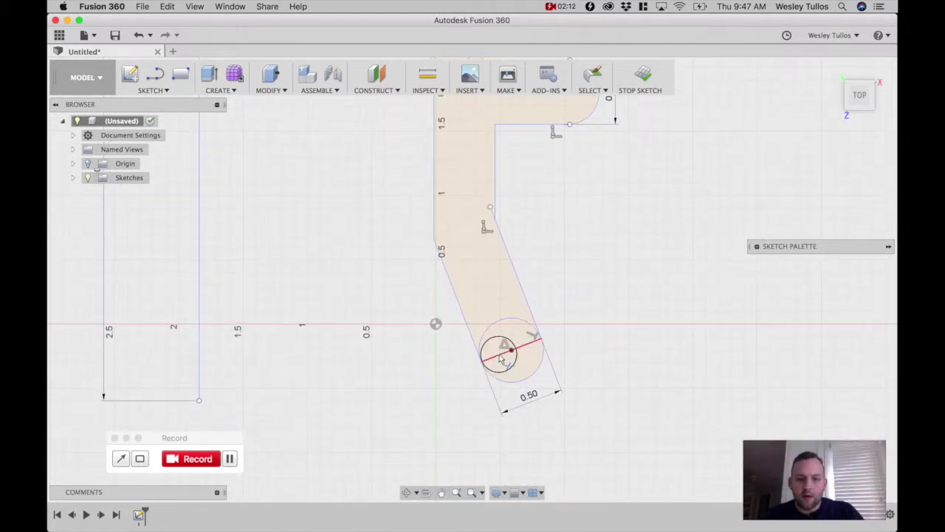
left_click(499, 356)
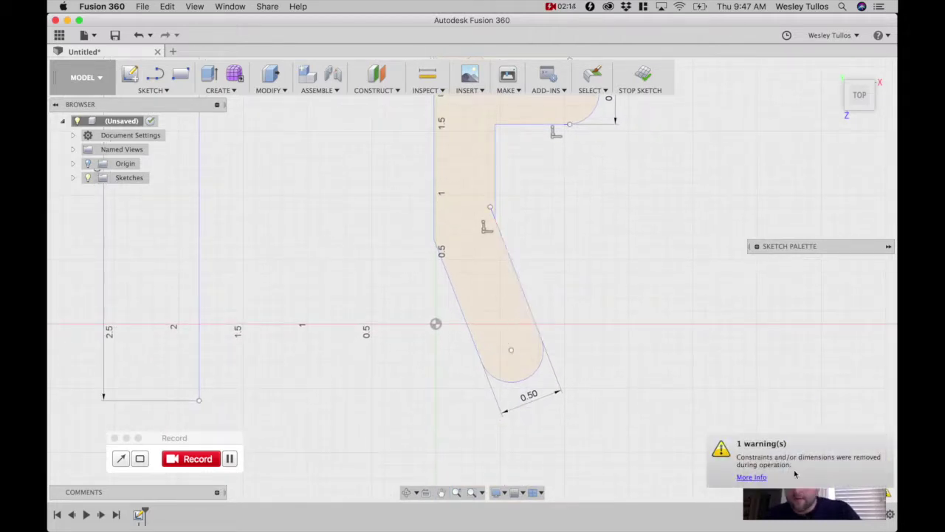
scroll(627, 392, "down", 2)
mouse_move(648, 310)
middle_mouse_down()
mouse_move(627, 392)
mouse_move(627, 377)
middle_mouse_up()
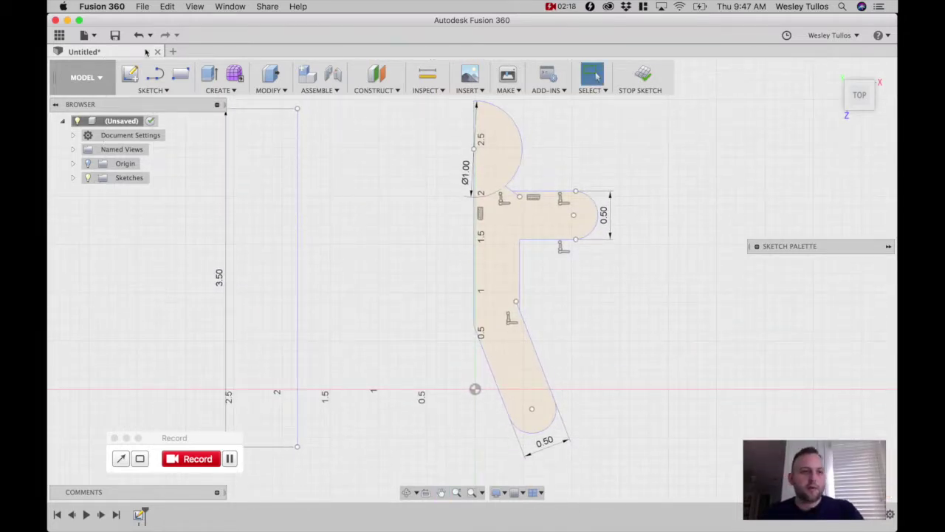
- Mirror the window-selected half profile across the vertical centre line
left_click(148, 92)
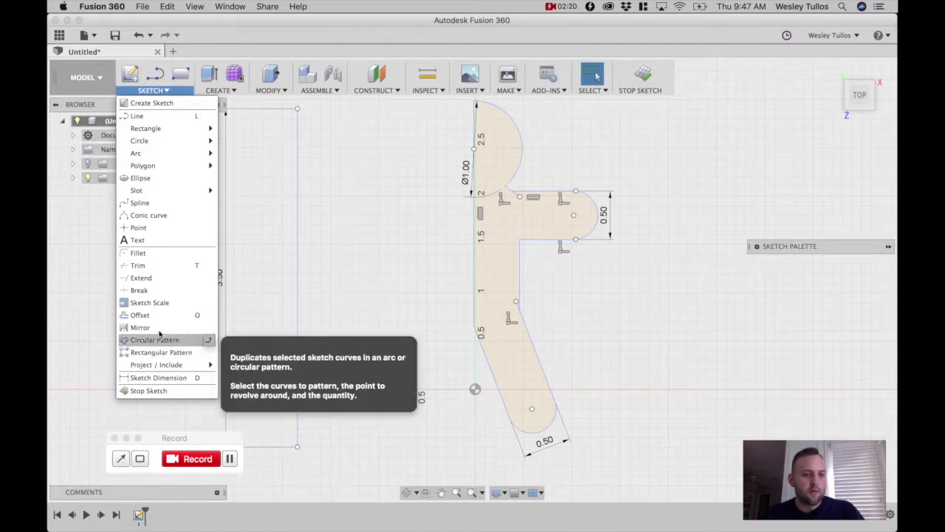
left_click(141, 325)
mouse_move(596, 461)
left_mouse_down()
mouse_move(415, 148)
mouse_move(401, 101)
left_mouse_up()
left_click(715, 193)
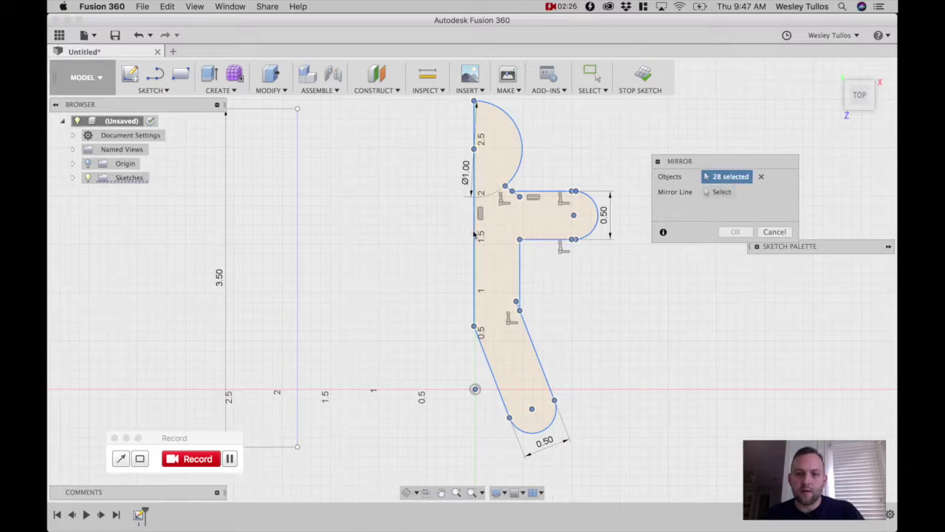
left_click(715, 192)
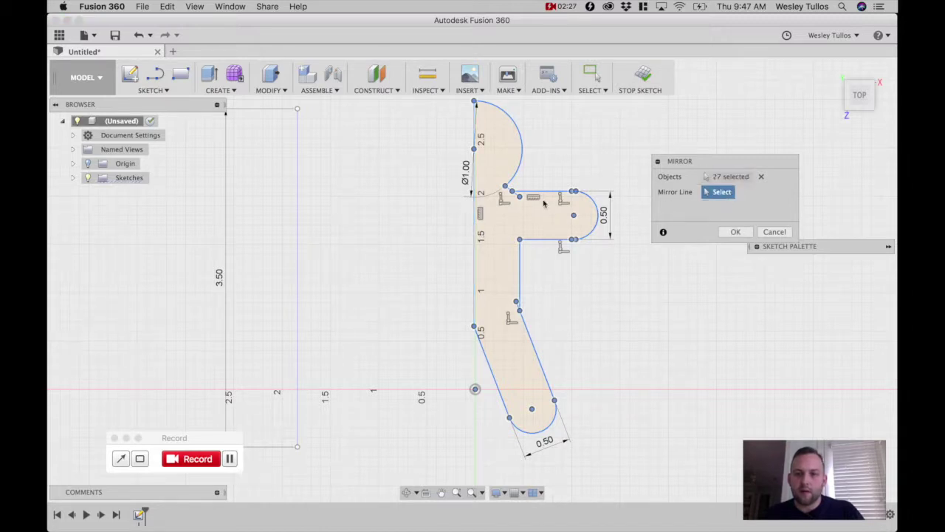
left_click(474, 222)
left_click(736, 232)
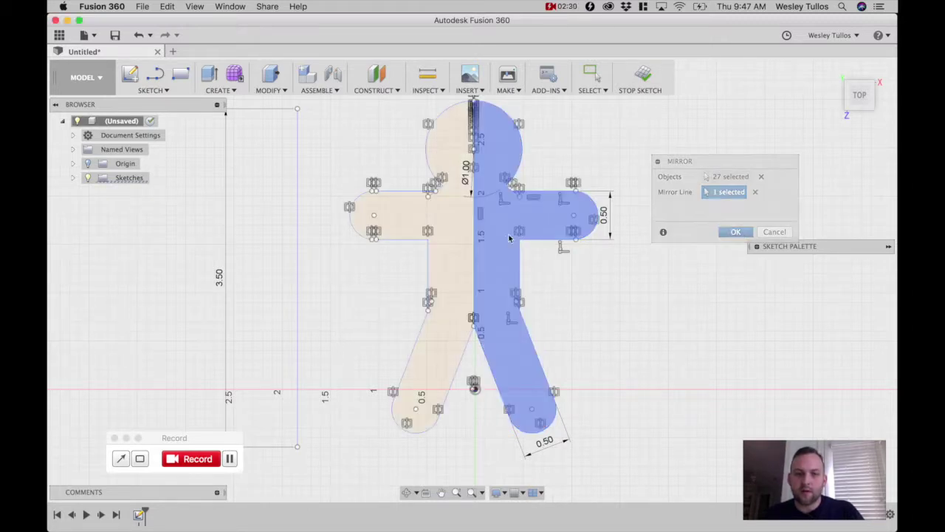
left_click(458, 266)
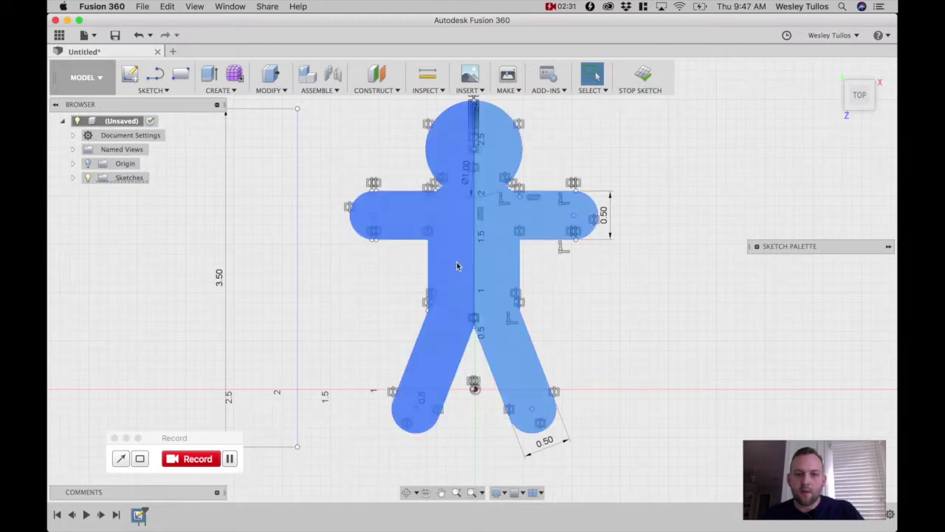
left_click(617, 260)
- Trim the leftover line between the head and the right shoulder
key("3")
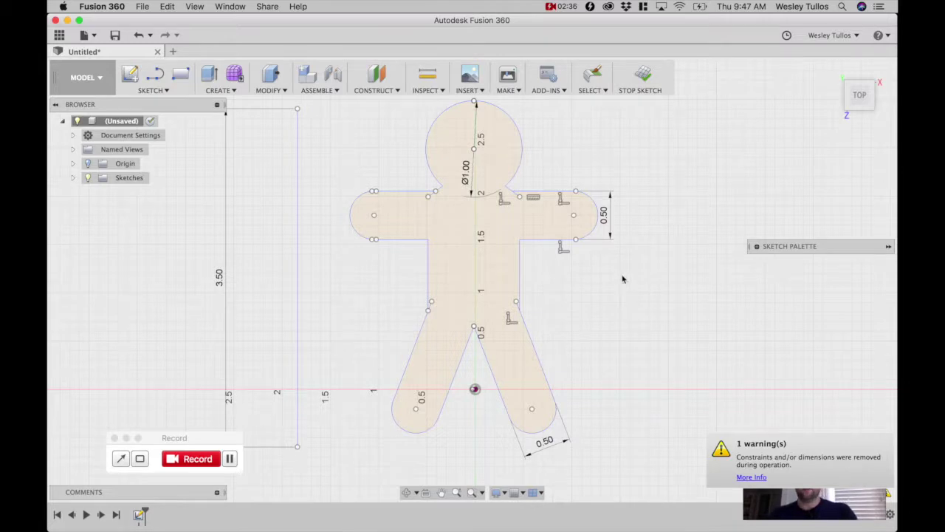
scroll(509, 193, "up", 4)
middle_click_drag(506, 192, 504, 226)
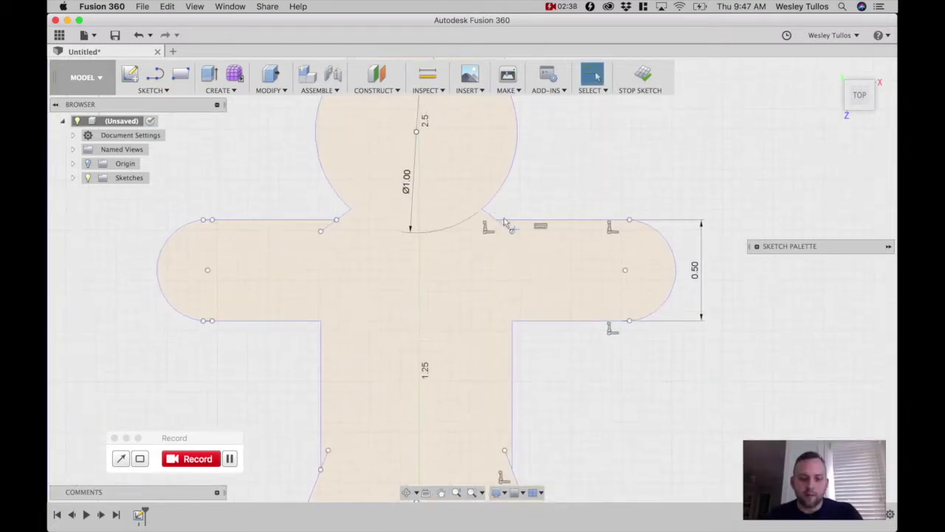
left_click(509, 232)
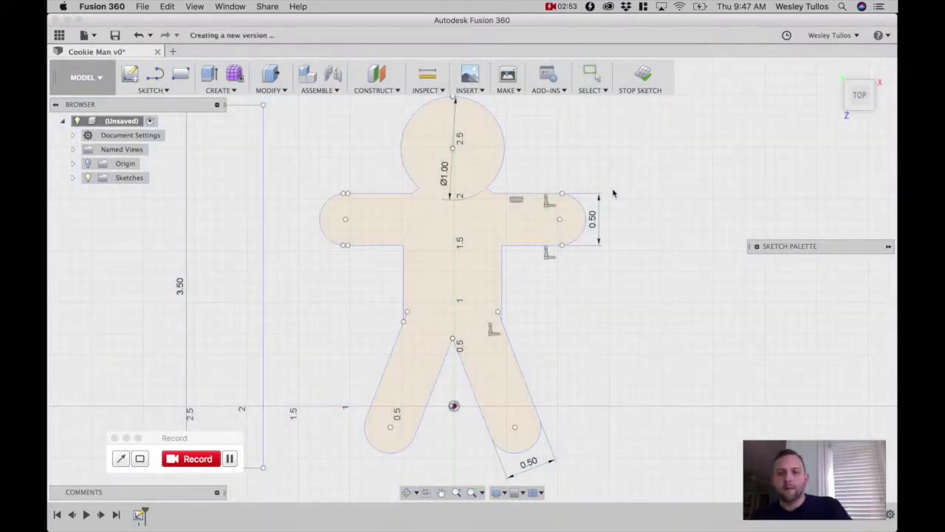
scroll(612, 194, "down", 5)
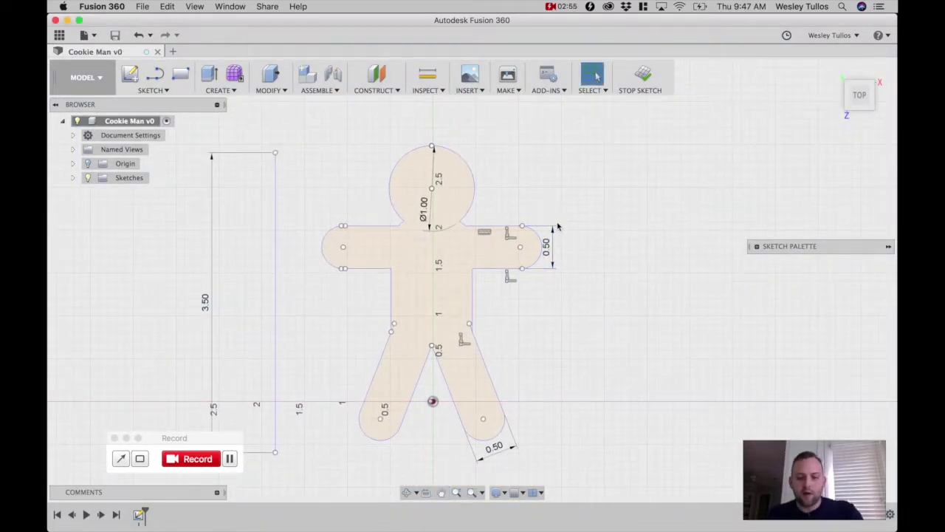
- Offset the arm, torso and leg lines inward by 0.125 in
key("o")
left_click(475, 230)
left_click_drag(471, 234, 473, 242)
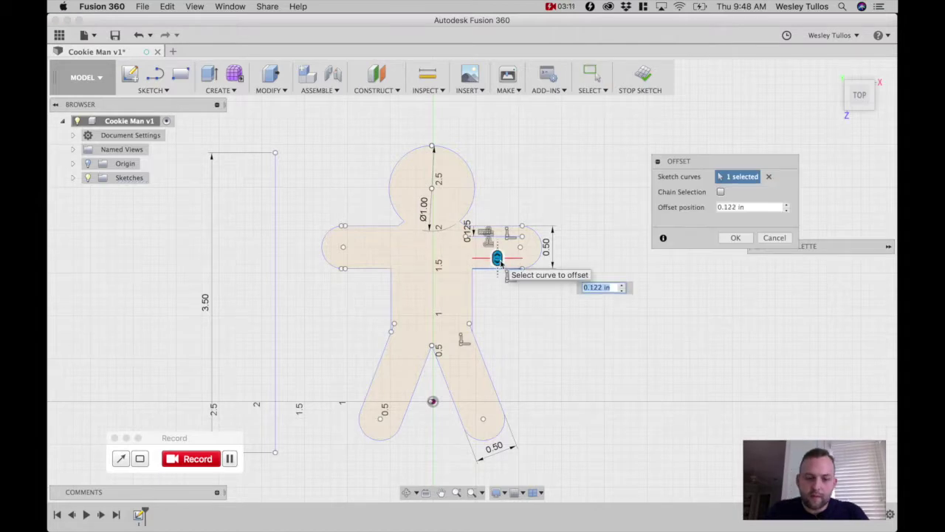
type(".1")
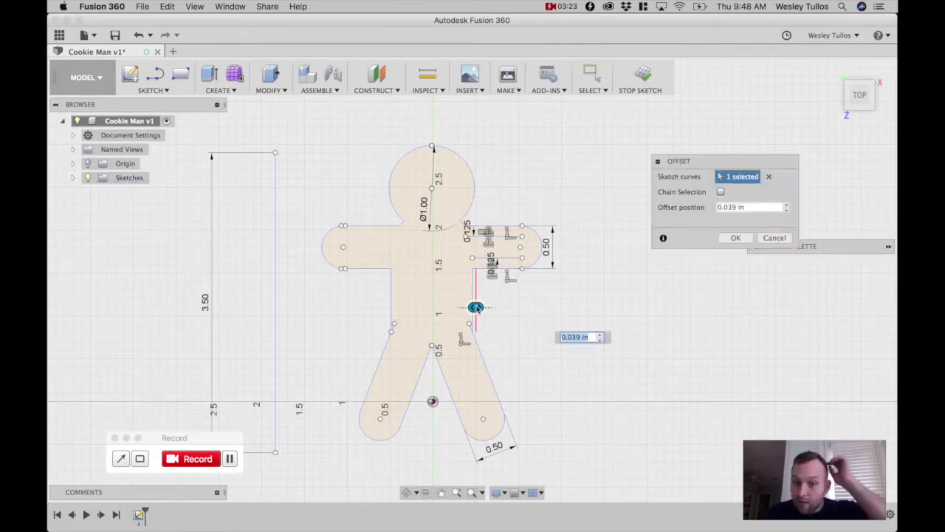
left_click_drag(474, 308, 482, 318)
key("Return")
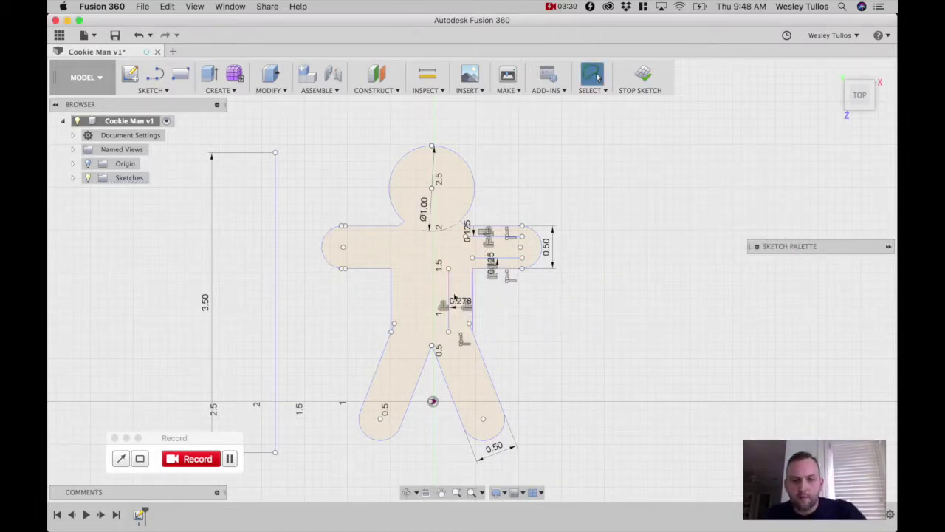
double_click(458, 301)
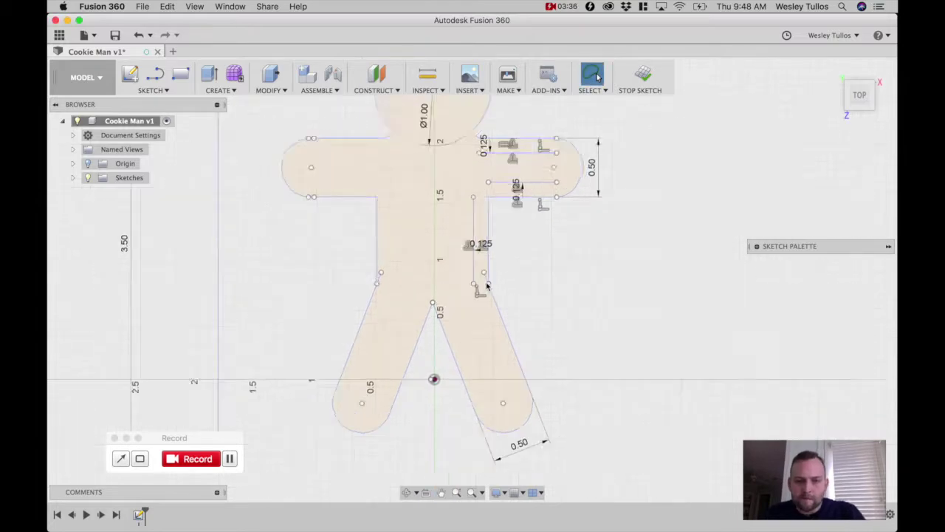
scroll(428, 304, "up", 5)
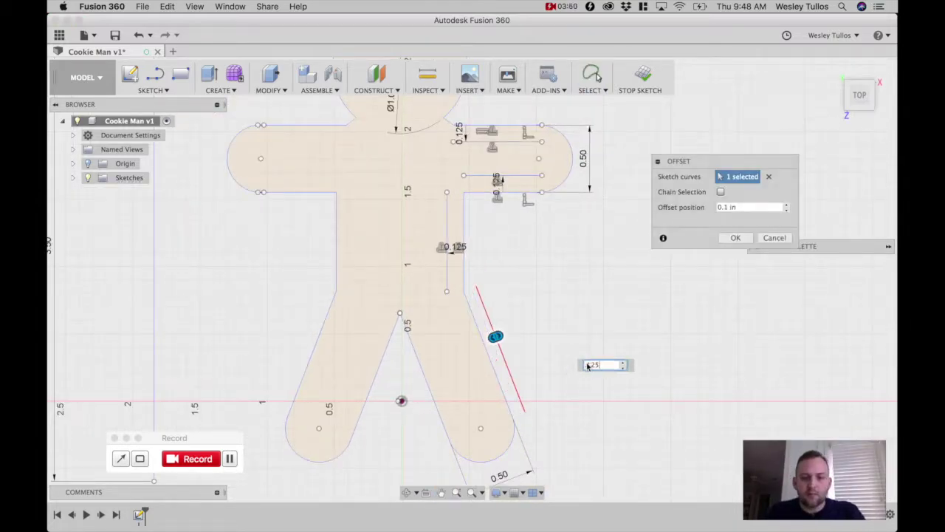
key("Return")
- Set the leg and arm-arc offsets to -0.125 in and trim the overlap at the foot
double_click(486, 338)
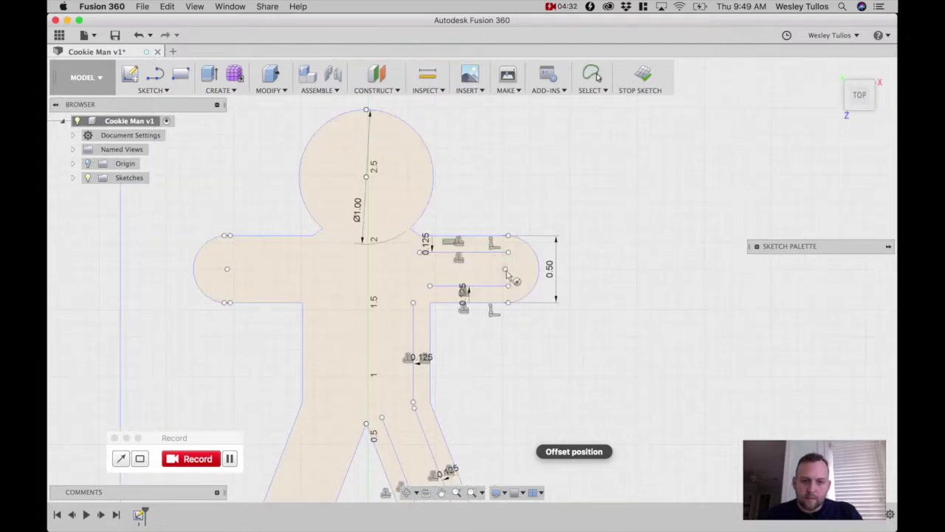
left_click(531, 284)
scroll(530, 284, "up", 3)
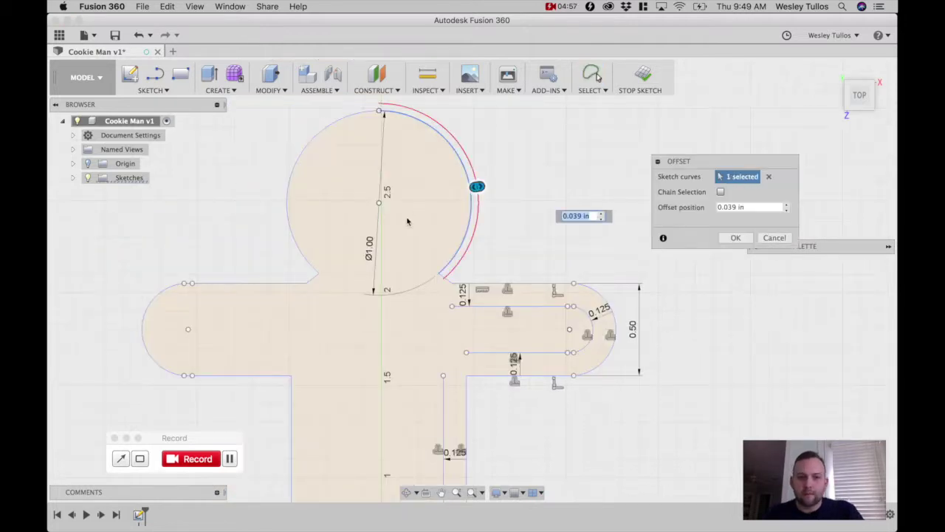
type("-.125")
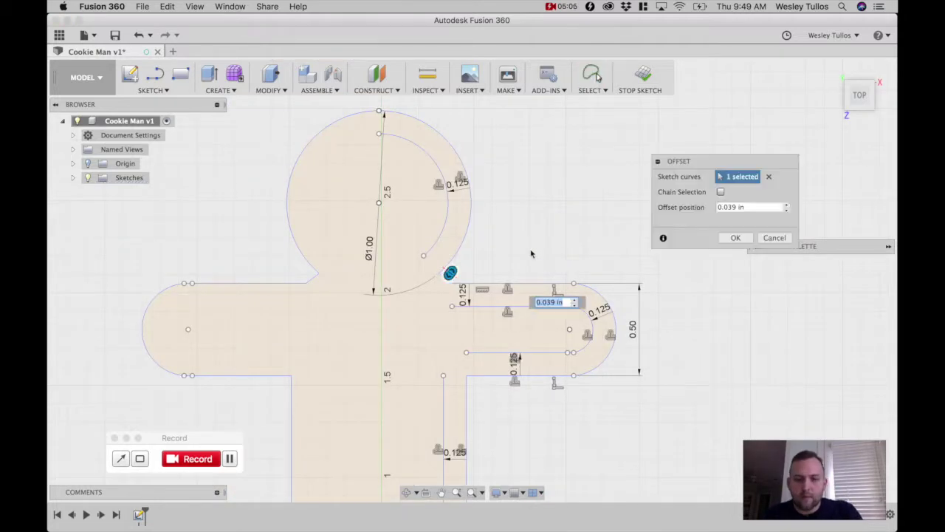
type("-")
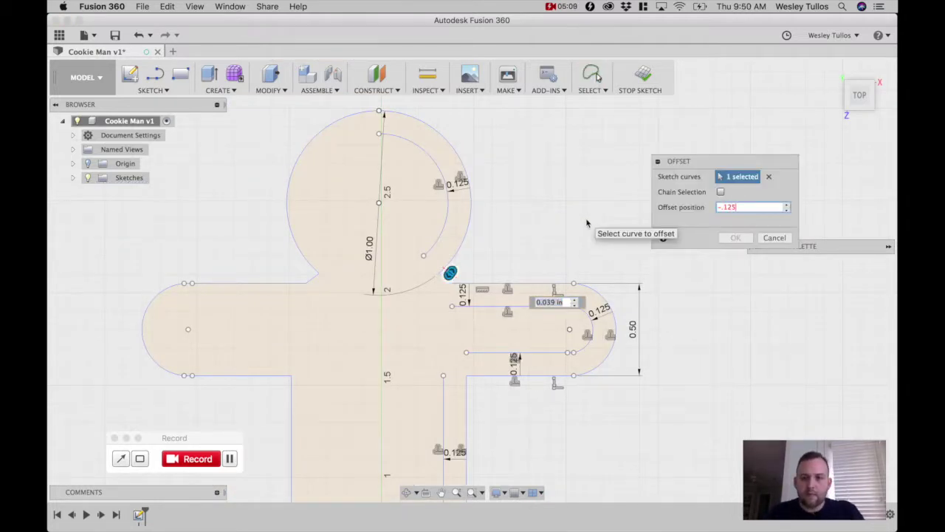
key("Return")
scroll(587, 221, "down", 5)
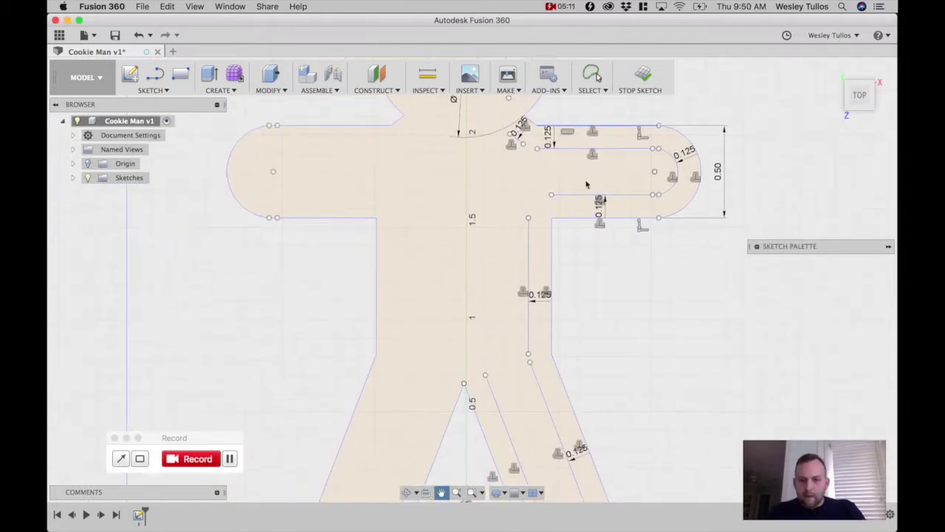
scroll(580, 229, "down", 3)
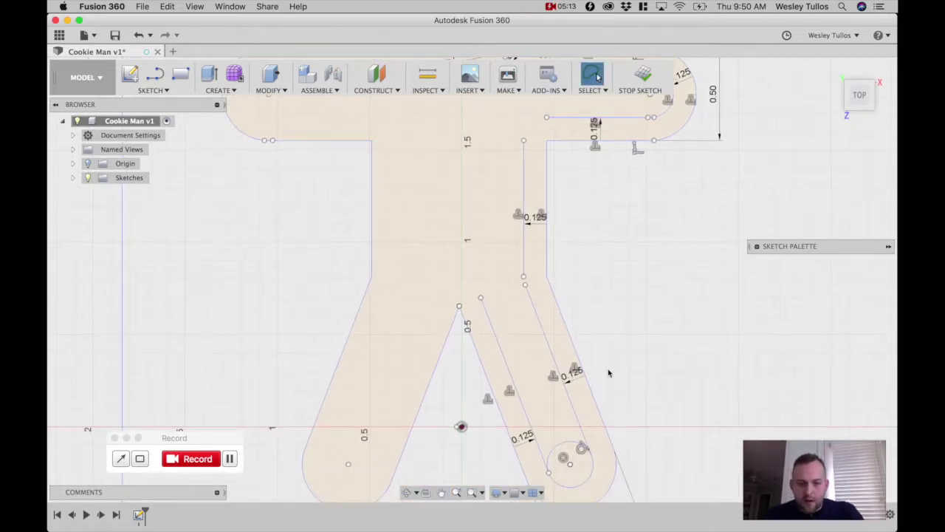
left_click(561, 448)
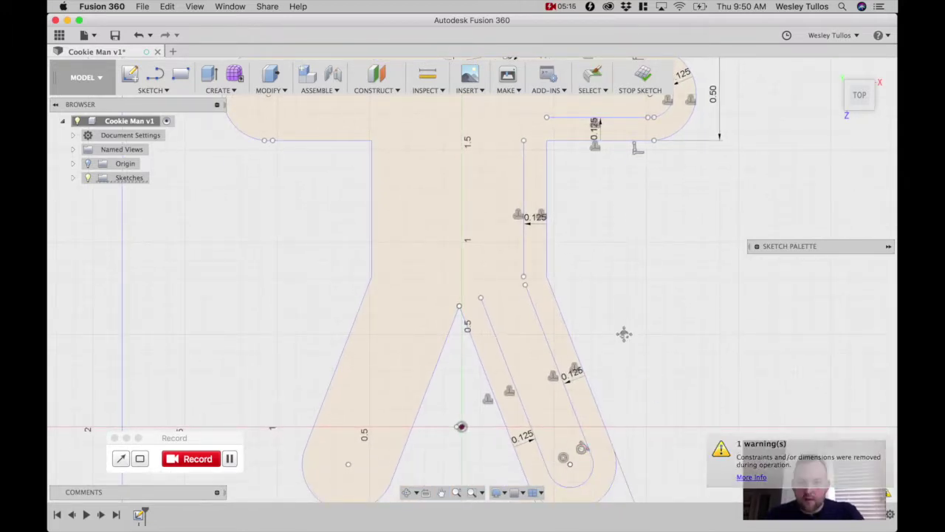
scroll(632, 384, "up", 3)
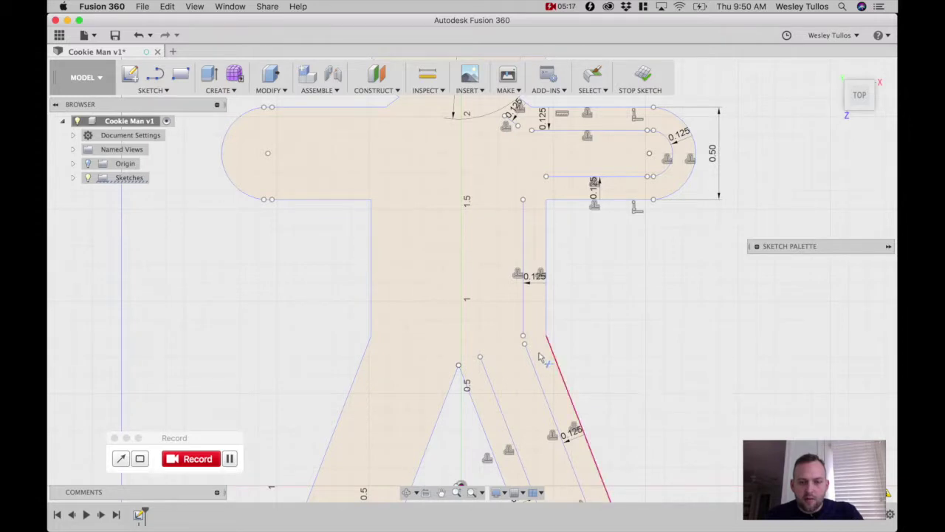
- Fillet the inner armpit corner at R0.10 and the inner leg corner at R0.20
key("f")
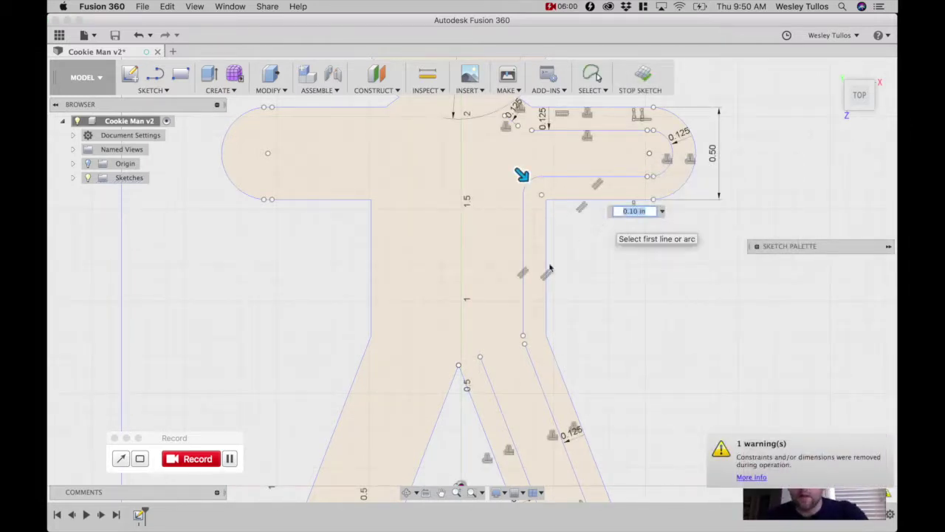
key("Return")
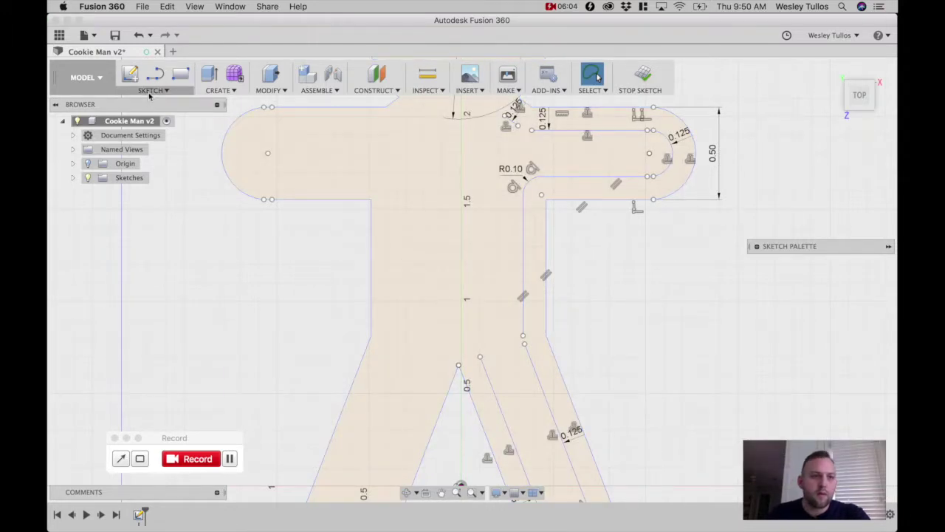
left_click(159, 90)
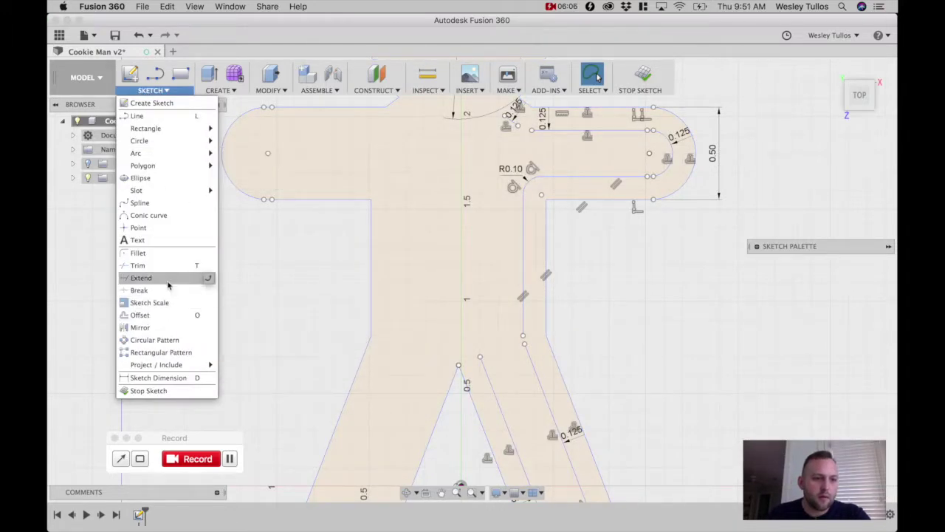
left_click(162, 314)
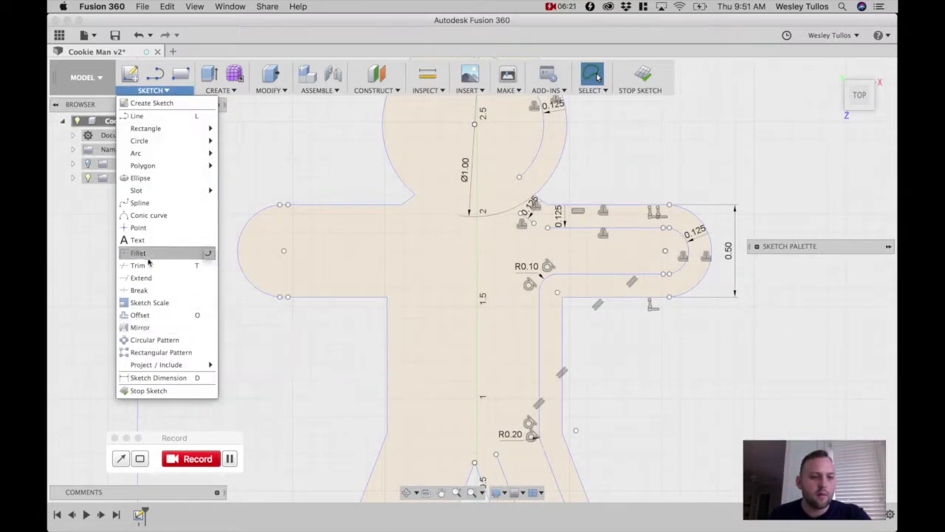
left_click(152, 253)
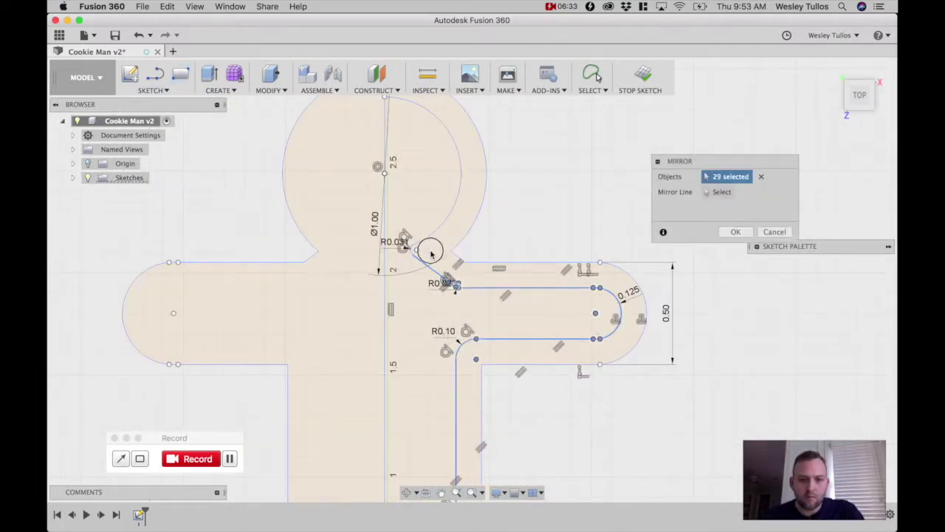
- Mirror the filleted inner outline across the vertical centre line
left_click(737, 233)
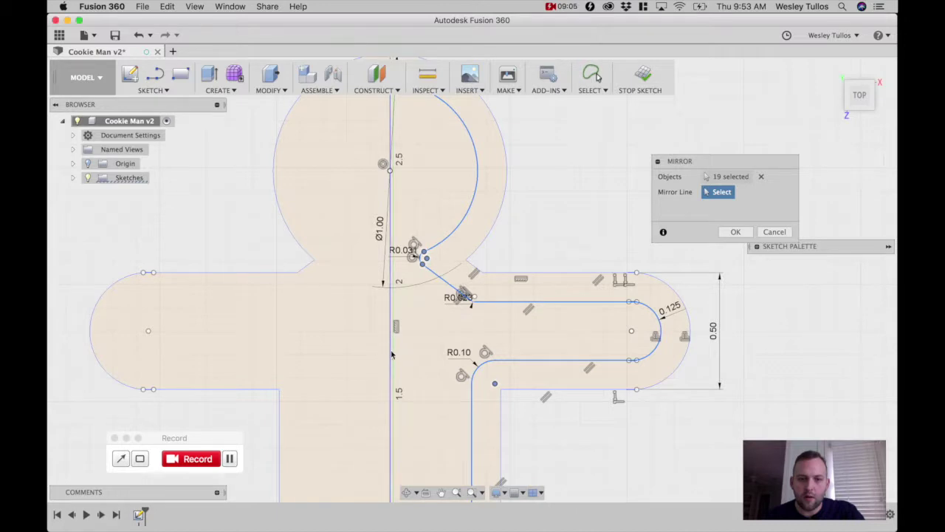
left_click(392, 355)
left_click(736, 232)
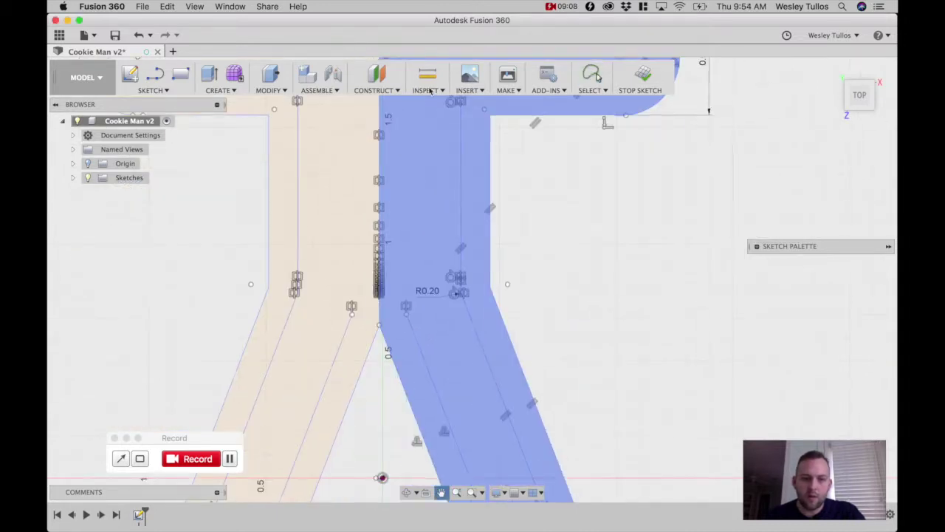
middle_click_drag(428, 309, 463, 181)
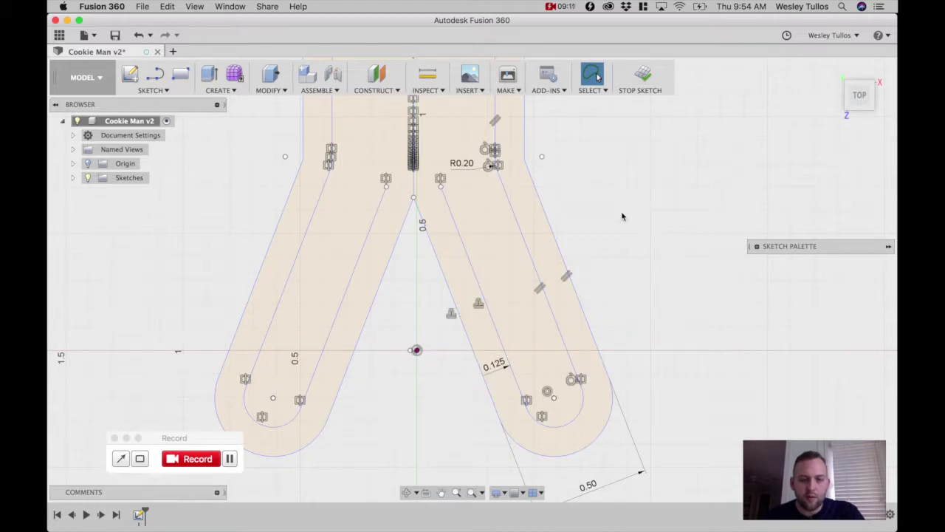
- Fillet the inner crotch corner between the two inner leg lines with R0.10
left_click(158, 92)
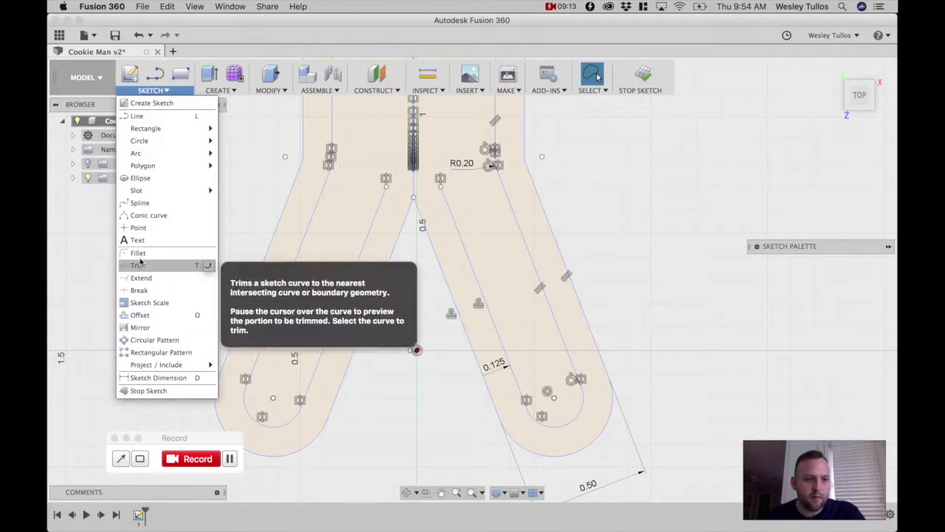
left_click(140, 254)
left_click(383, 198)
left_click(444, 197)
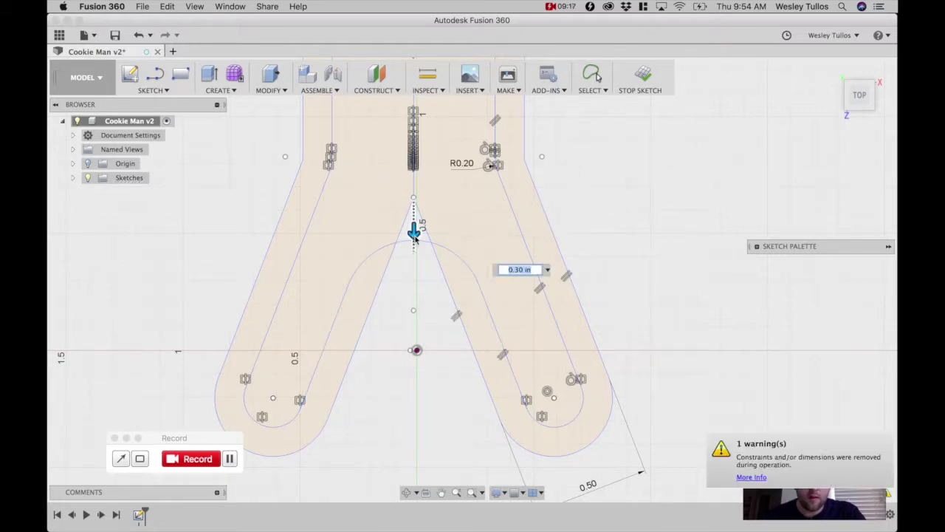
left_click_drag(407, 179, 413, 151)
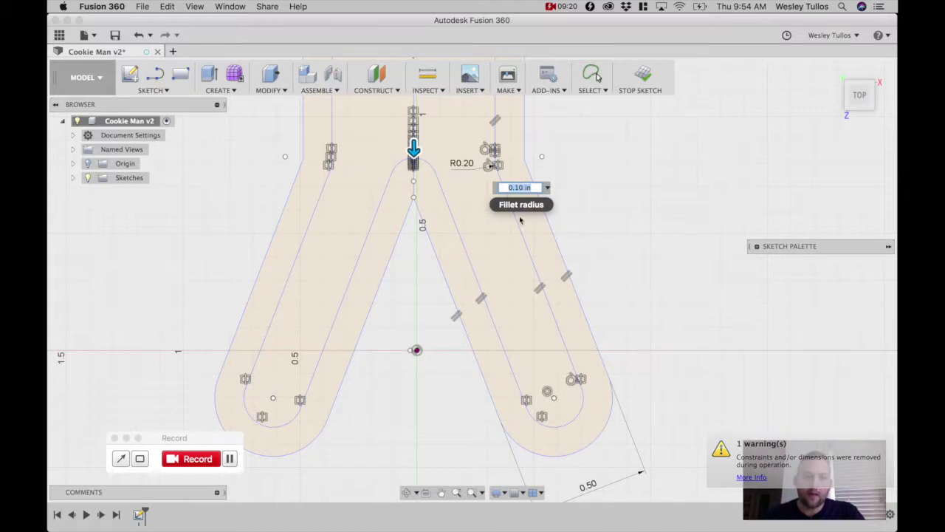
key("Return")
scroll(426, 206, "up", 5)
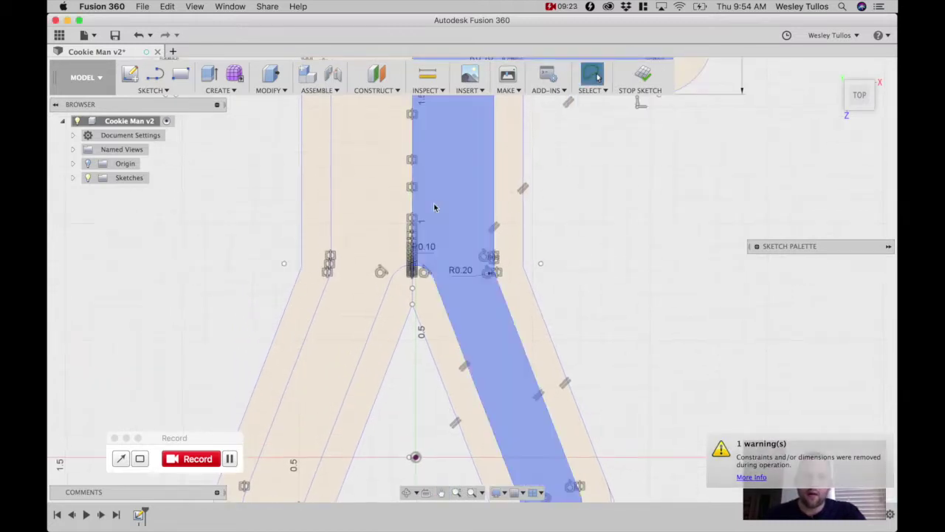
scroll(425, 206, "down", 5)
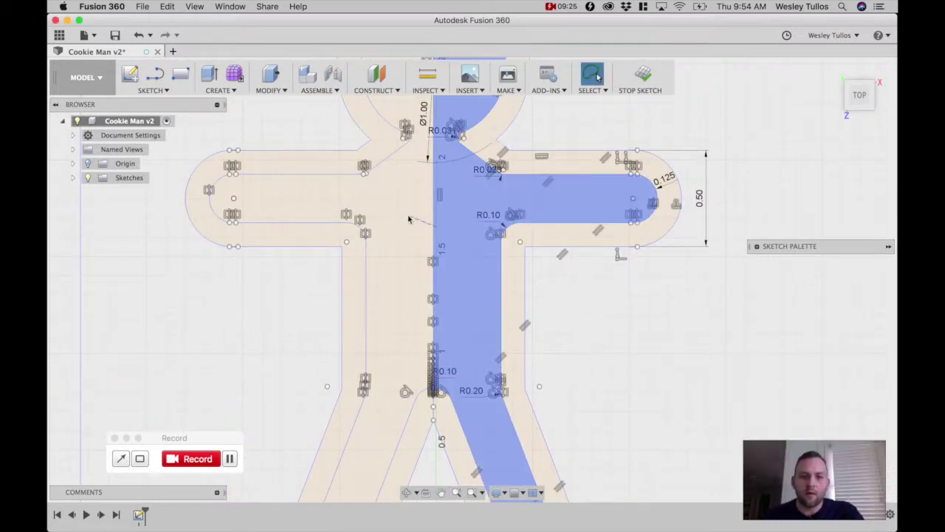
left_click(462, 248)
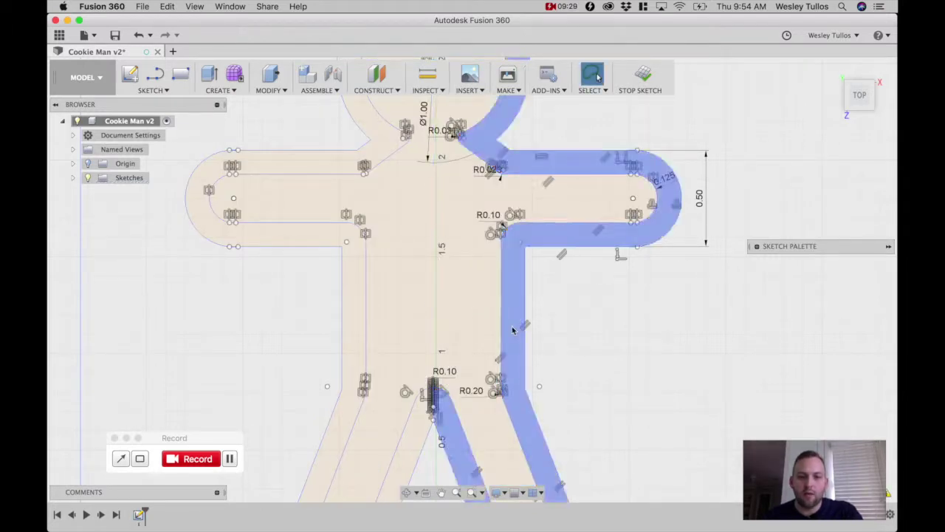
scroll(517, 310, "down", 2)
mouse_move(597, 285)
middle_mouse_down()
mouse_move(571, 415)
mouse_move(588, 373)
middle_mouse_up()
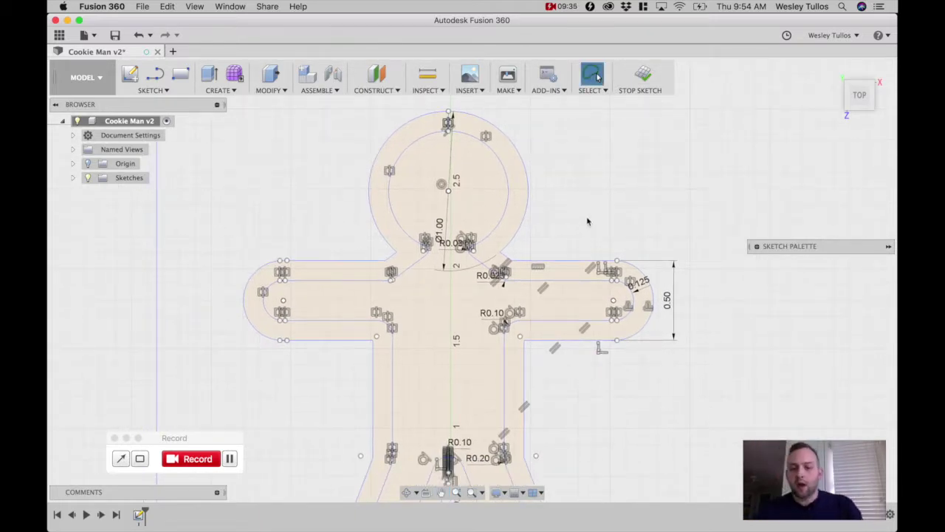
- Preview extruding only the outer ring profile, then cancel and reopen the Cookie Man sketch
key("e")
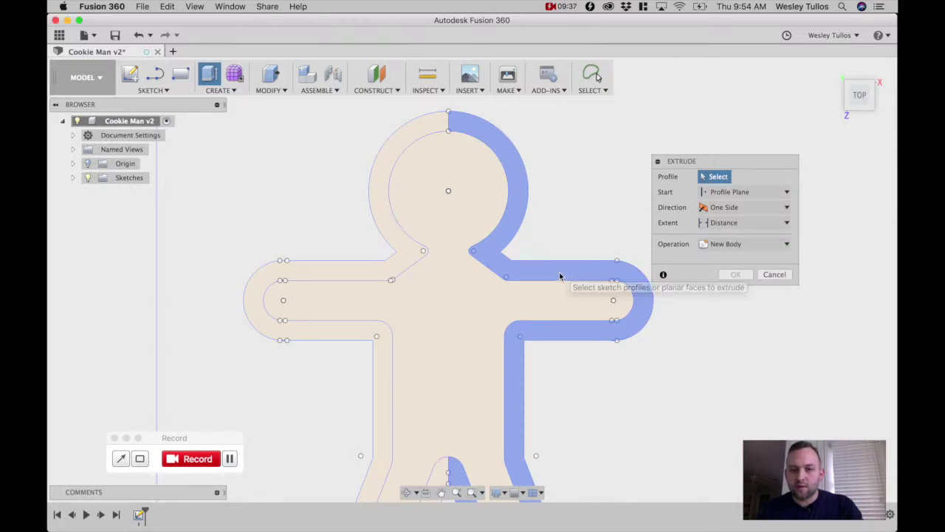
left_click(549, 271)
left_click(402, 266)
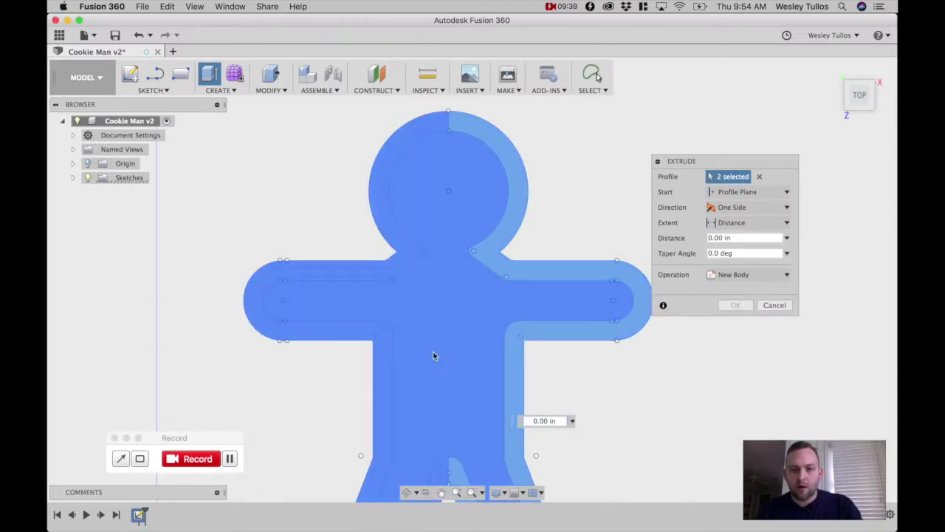
left_click(571, 314)
scroll(517, 384, "down", 5)
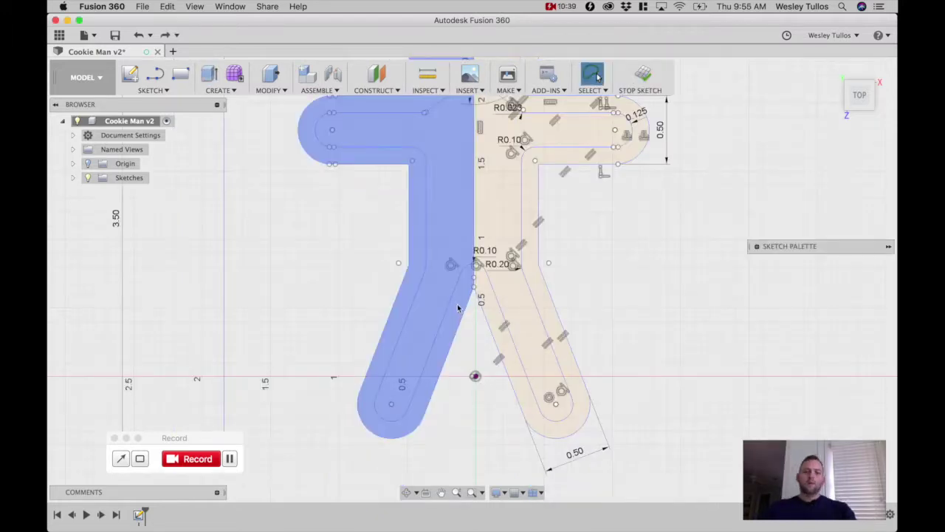
scroll(490, 289, "down", 2)
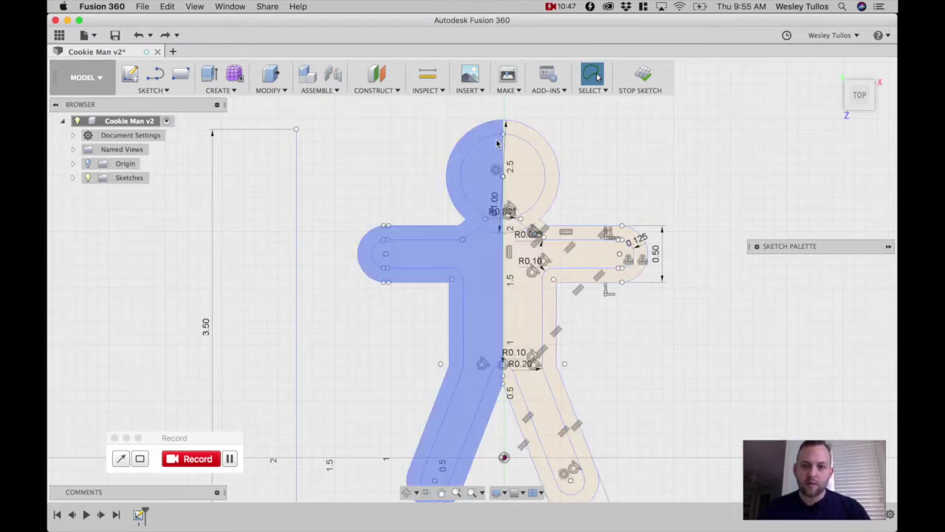
- Trim the inner left-leg line and delete the left arm and leg curves
left_click(496, 413)
scroll(499, 382, "up", 4)
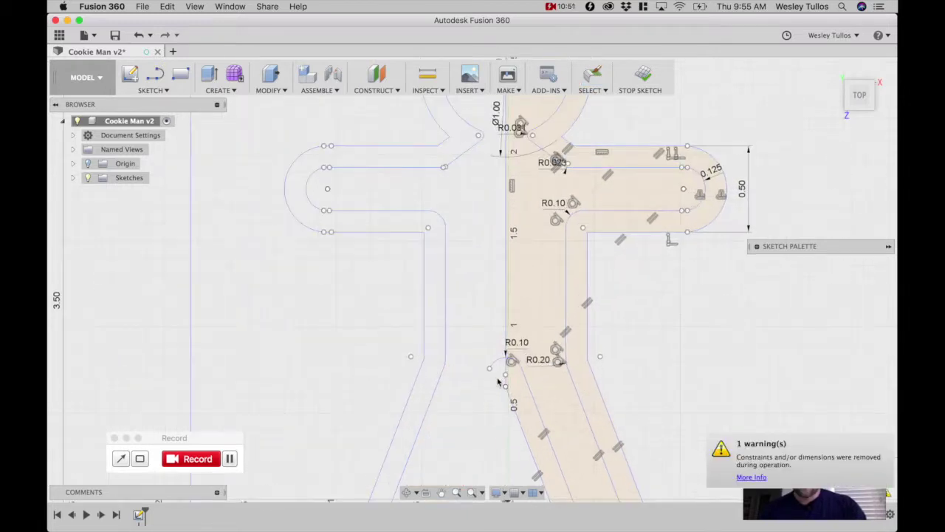
scroll(500, 370, "down", 3)
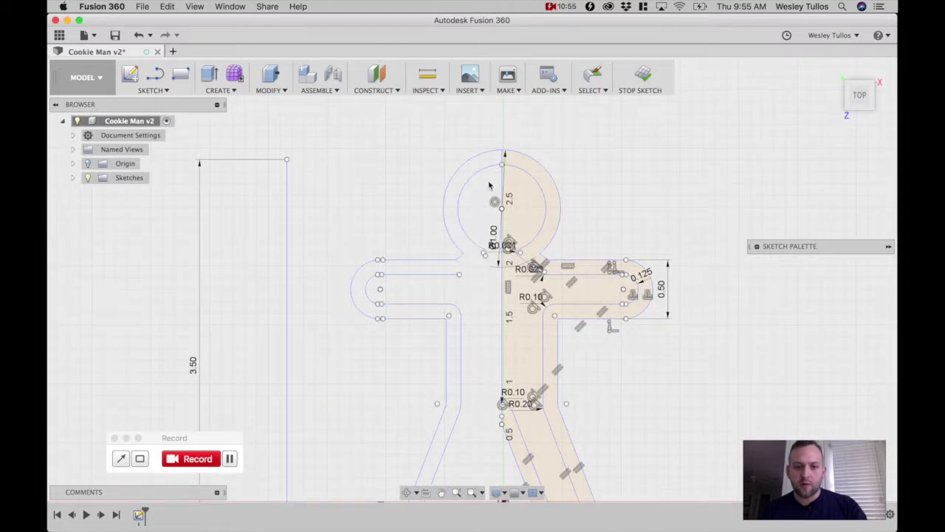
scroll(495, 211, "down", 2)
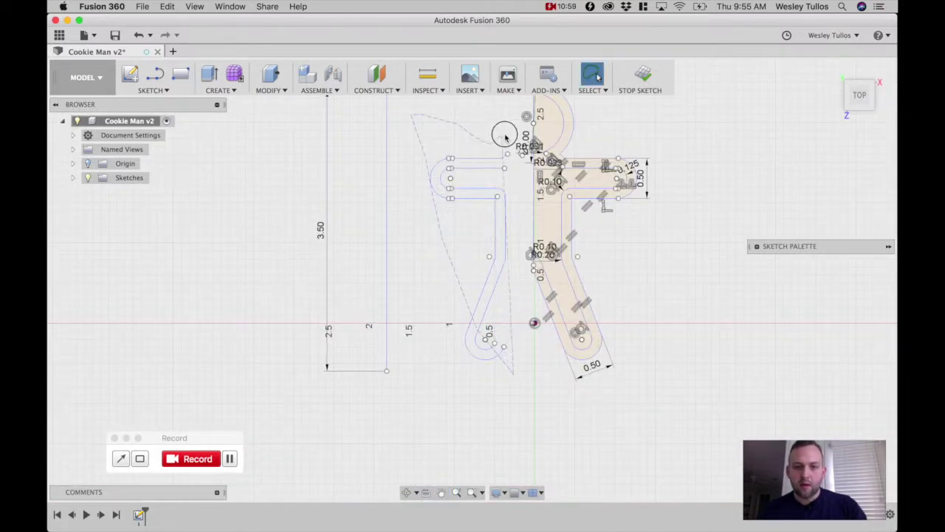
left_click_drag(511, 143, 511, 143)
key("Delete")
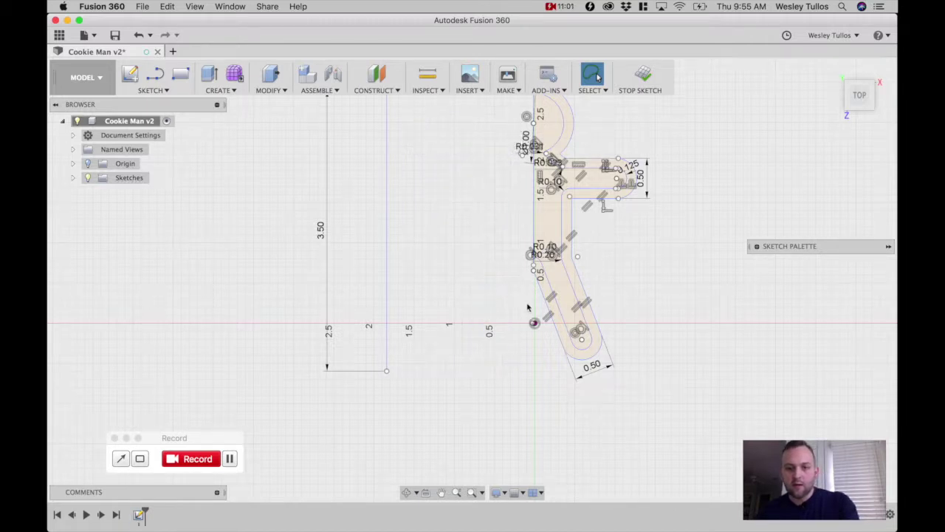
mouse_move(578, 201)
middle_mouse_down()
mouse_move(508, 294)
mouse_move(504, 344)
middle_mouse_up()
- Extrude the half cookie-man profile 0.125 in and turn to a top-down view
key("e")
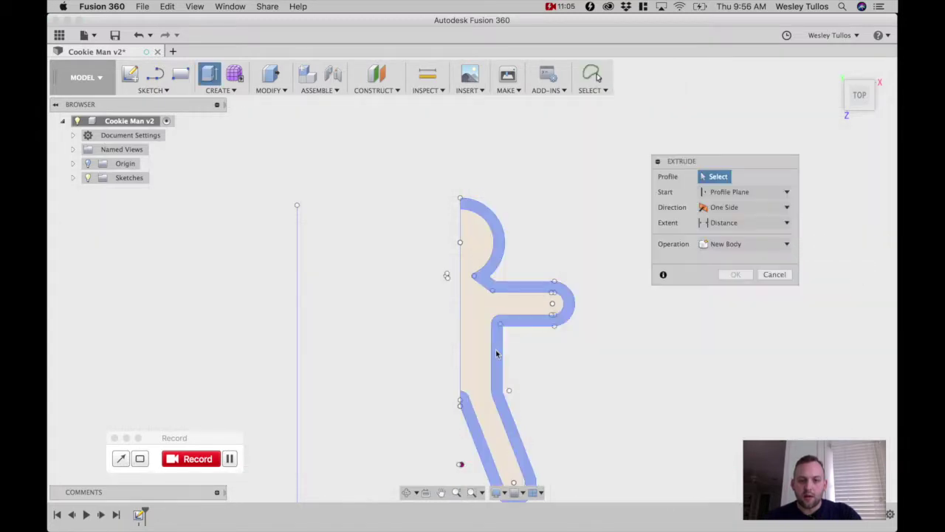
mouse_move(574, 356)
middle_mouse_down("shift")
mouse_move(519, 312)
mouse_move(487, 318)
mouse_move(471, 348)
mouse_move(505, 351)
middle_mouse_up("shift")
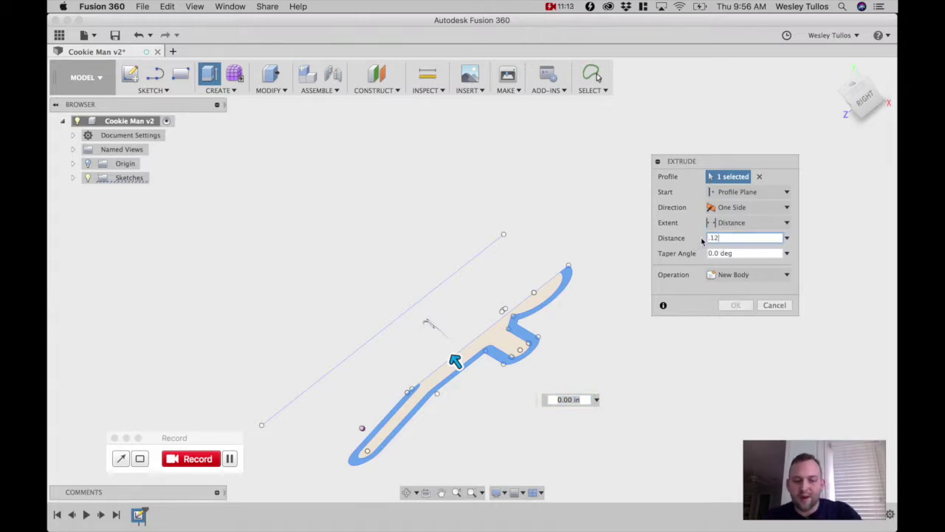
type("5")
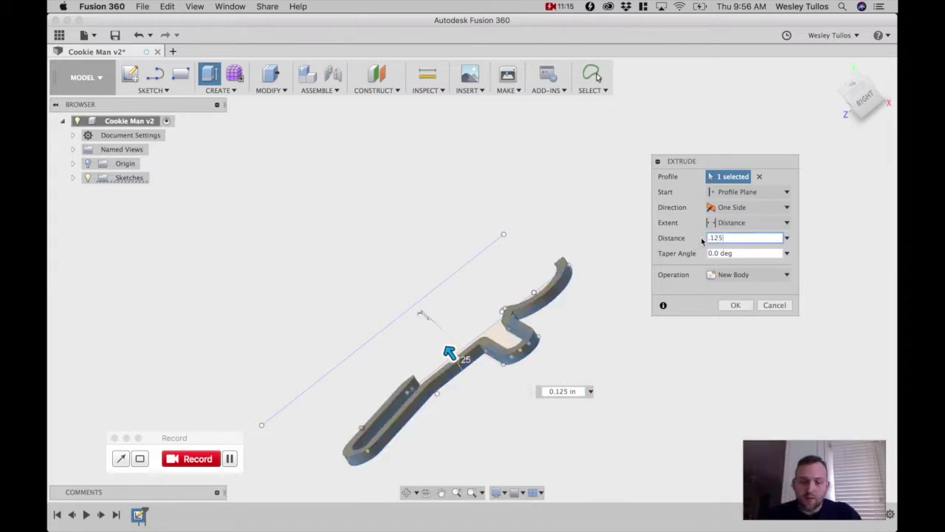
key("Return")
middle_click_drag(441, 290, 534, 338, "shift")
key("s")
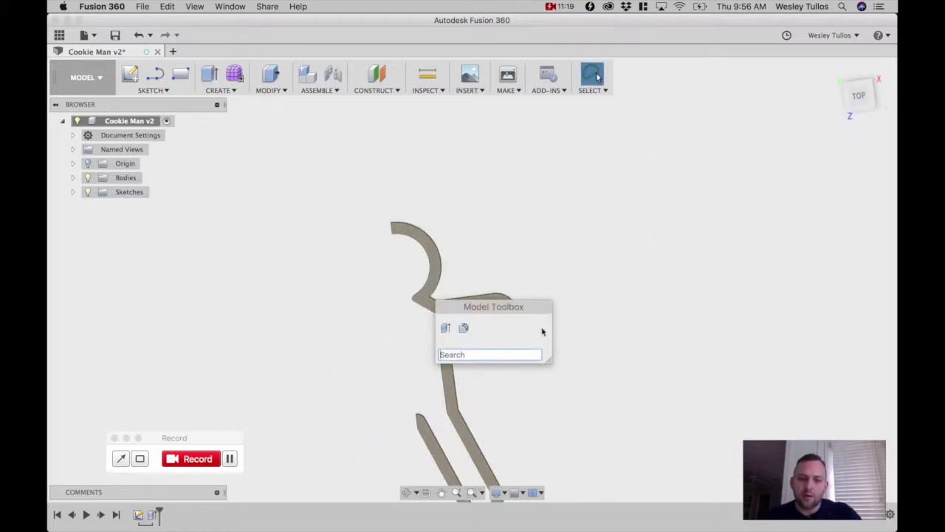
- Start a new sketch on the top face of the extruded half body
left_click(129, 74)
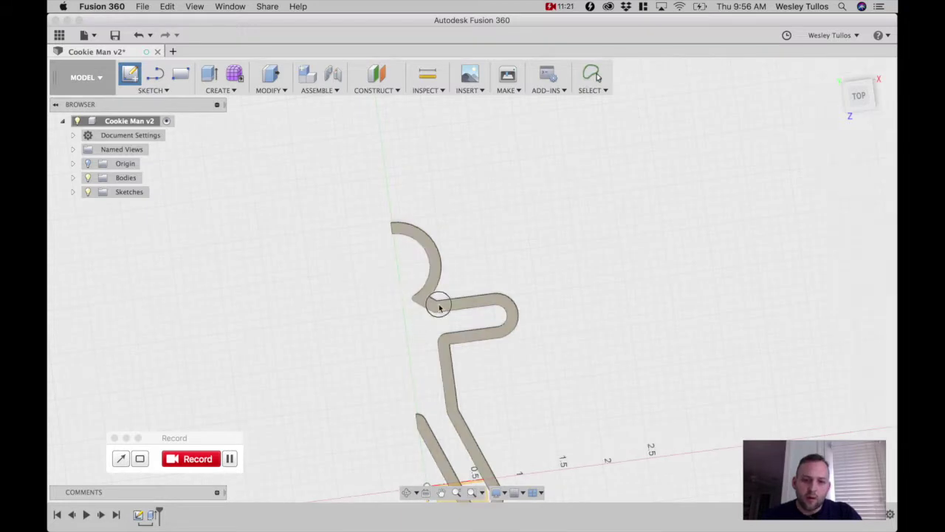
left_click(469, 310)
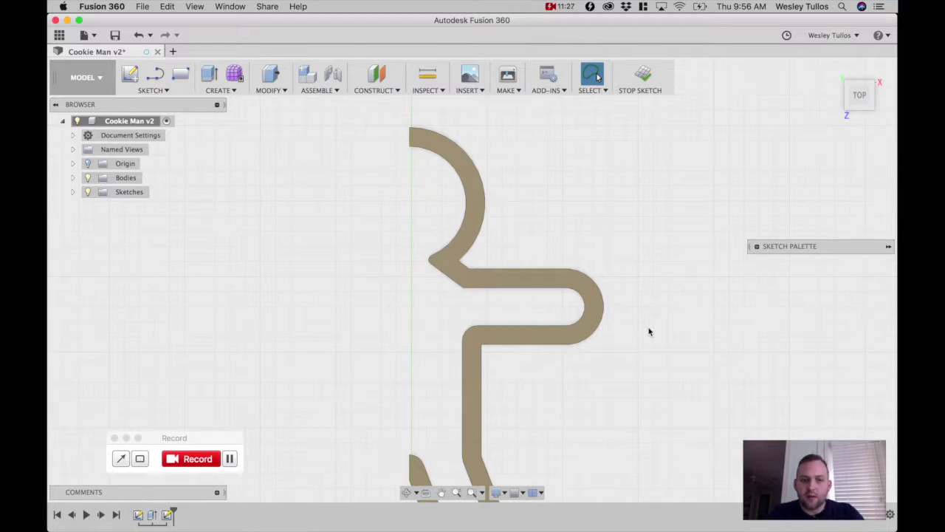
- Offset the outline curves by -0.063 in to the inner side of the ring
key("o")
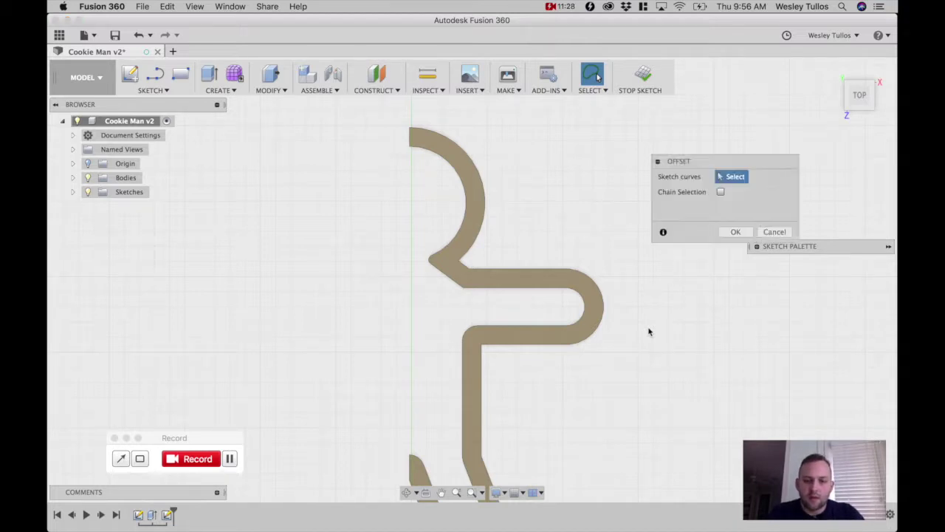
left_click(503, 288)
left_click_drag(500, 294, 502, 278)
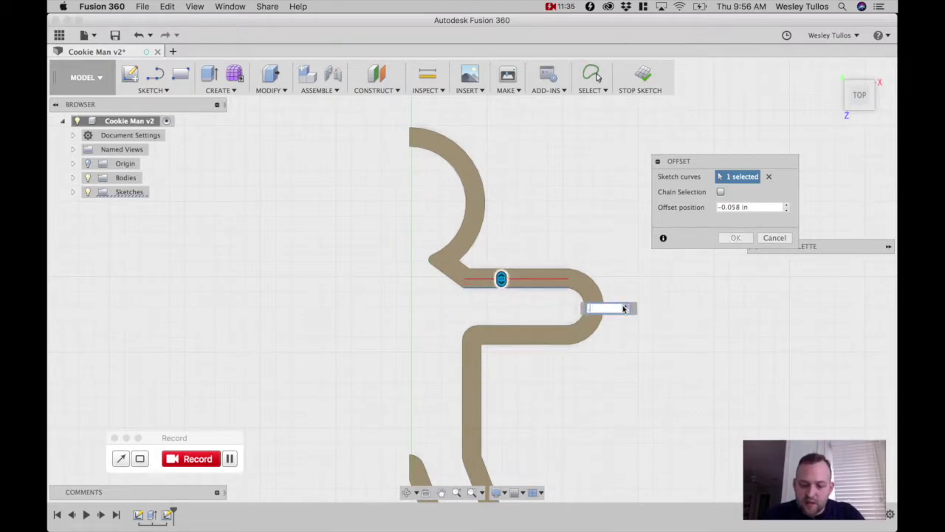
type("-0.063")
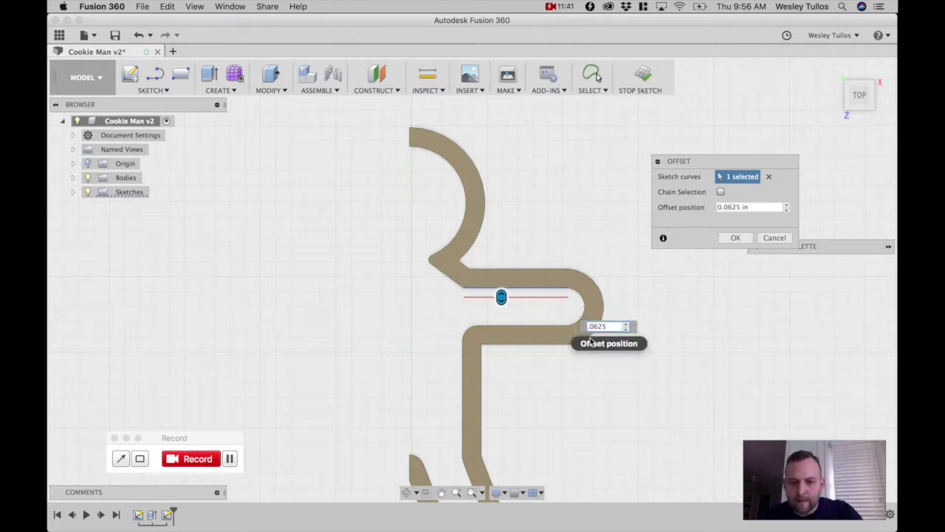
key("Return")
left_click(151, 90)
left_click(195, 315)
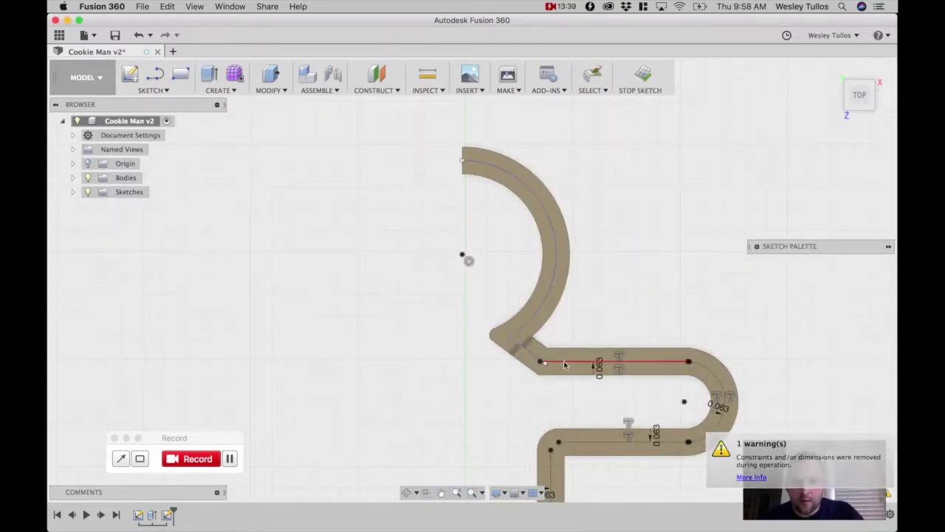
- Extrude the thin offset strip 0.5 in with a Join operation, cancelling the Move/Copy
scroll(626, 311, "up", 5)
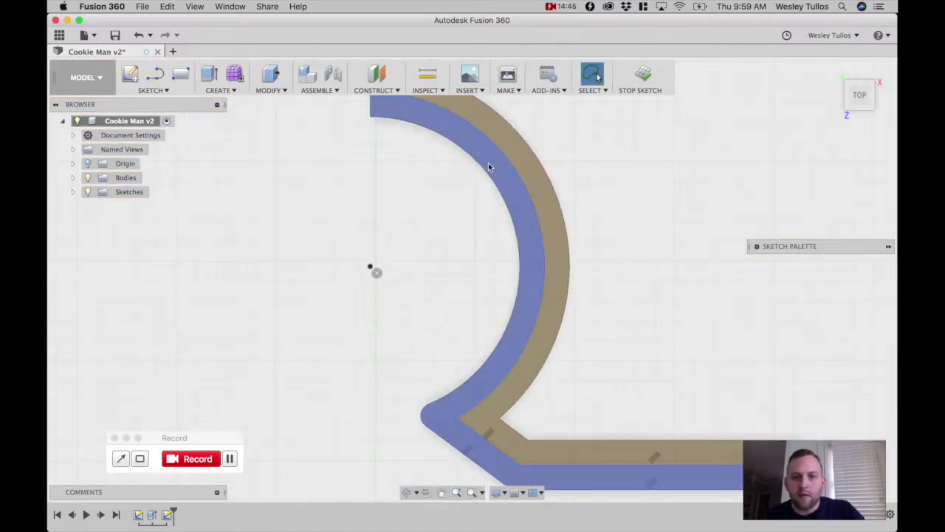
key("e")
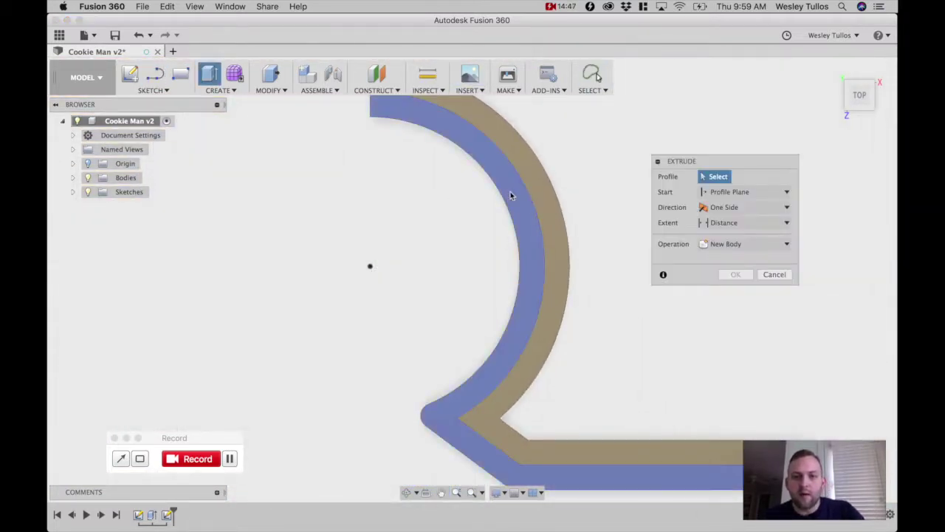
middle_click_drag(402, 240, 358, 224, "shift")
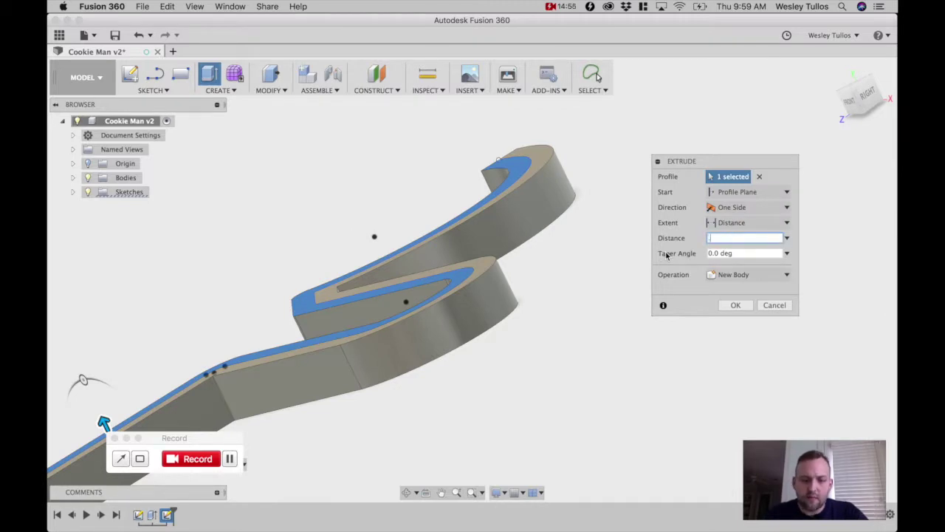
left_click(735, 306)
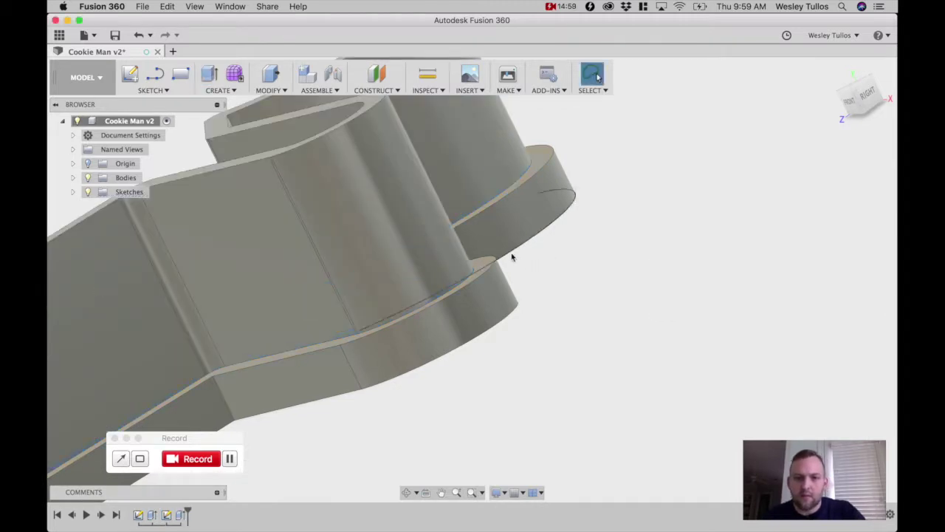
mouse_move(510, 258)
middle_mouse_down("shift")
mouse_move(625, 277)
mouse_move(553, 283)
mouse_move(513, 271)
middle_mouse_up("shift")
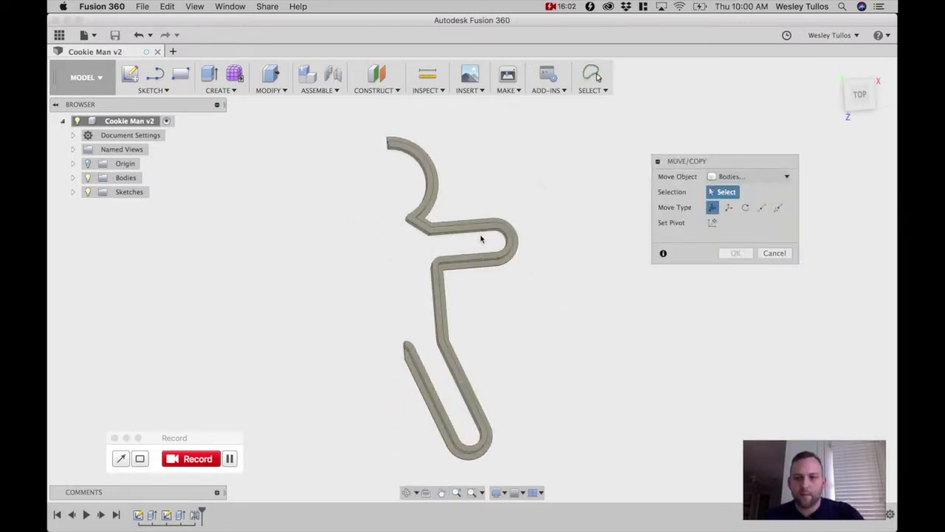
left_click(398, 208)
key("Escape")
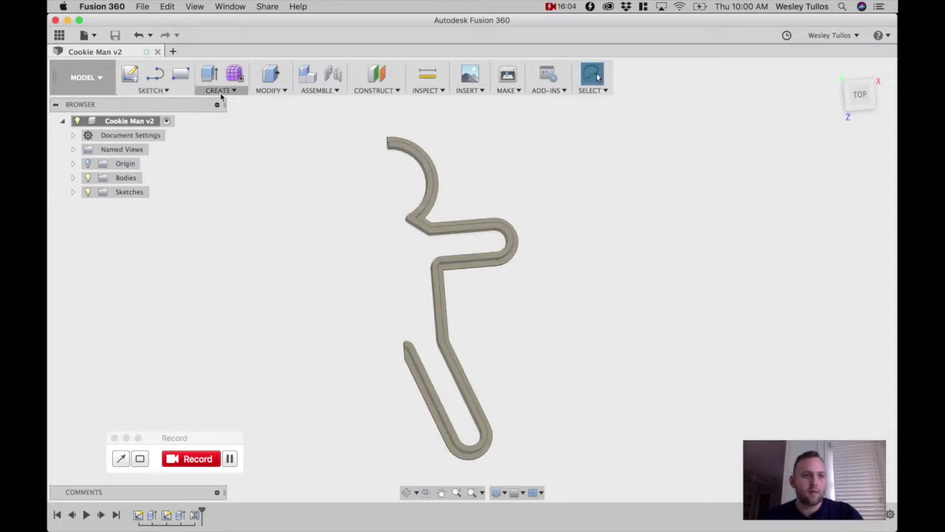
- Mirror the half cutter as a body across the centre-line plane
left_click(219, 90)
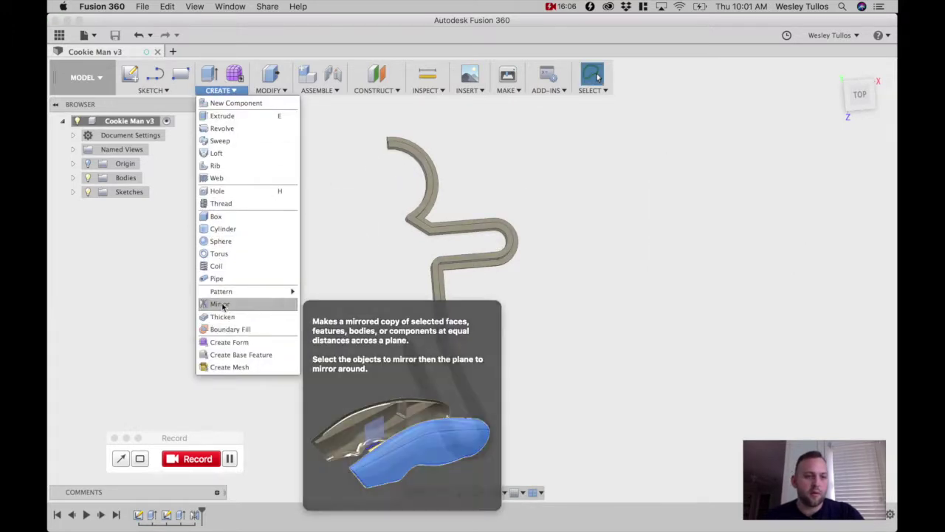
left_click(230, 306)
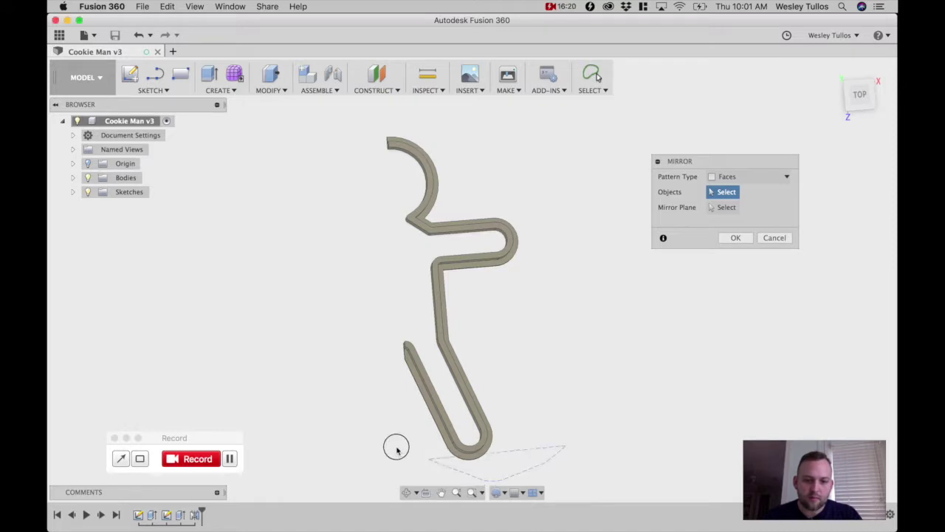
left_click_drag(536, 397, 536, 400)
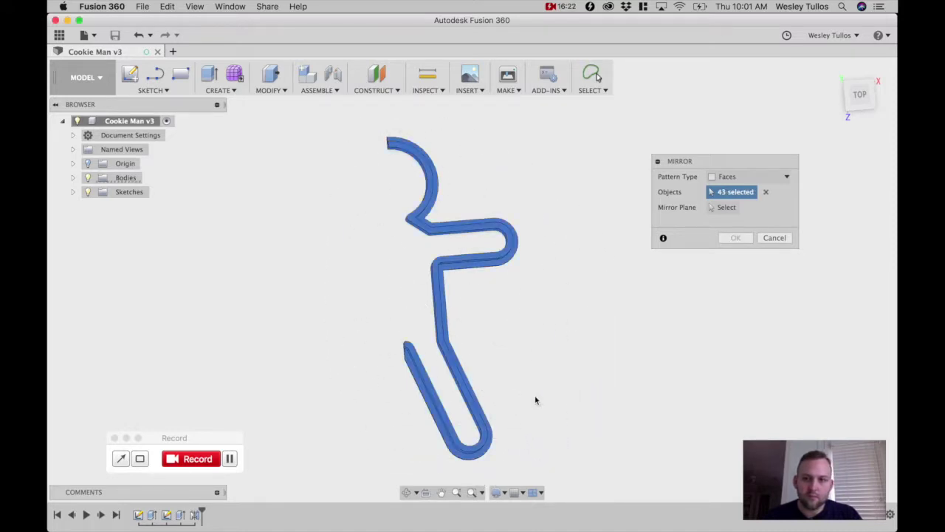
left_click(742, 178)
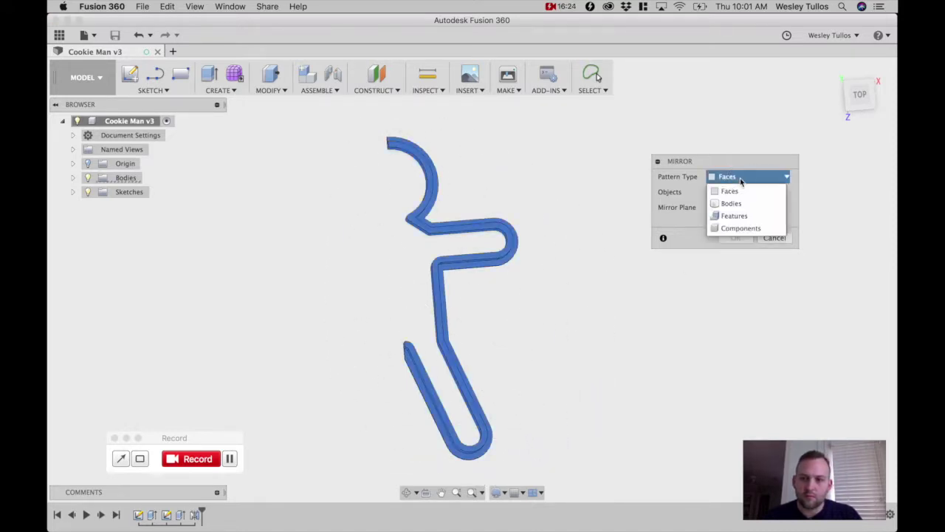
left_click(731, 203)
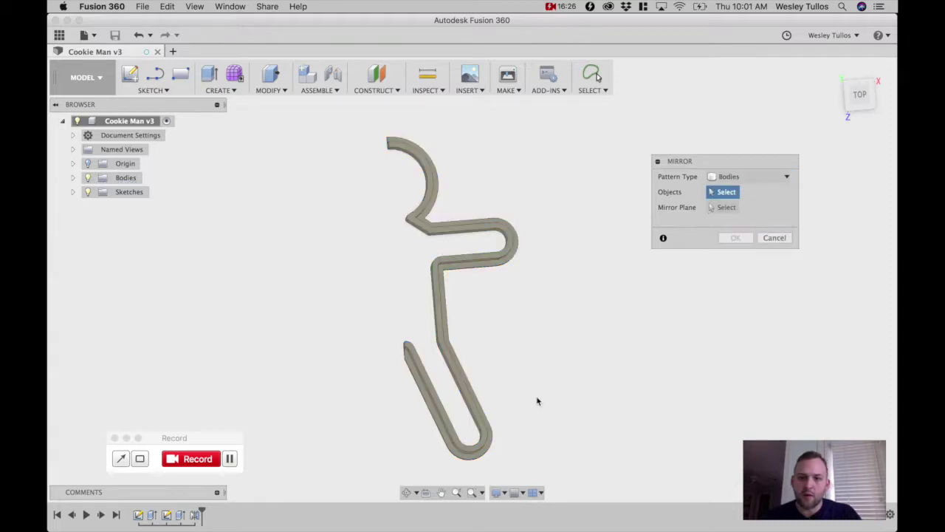
left_click(478, 245)
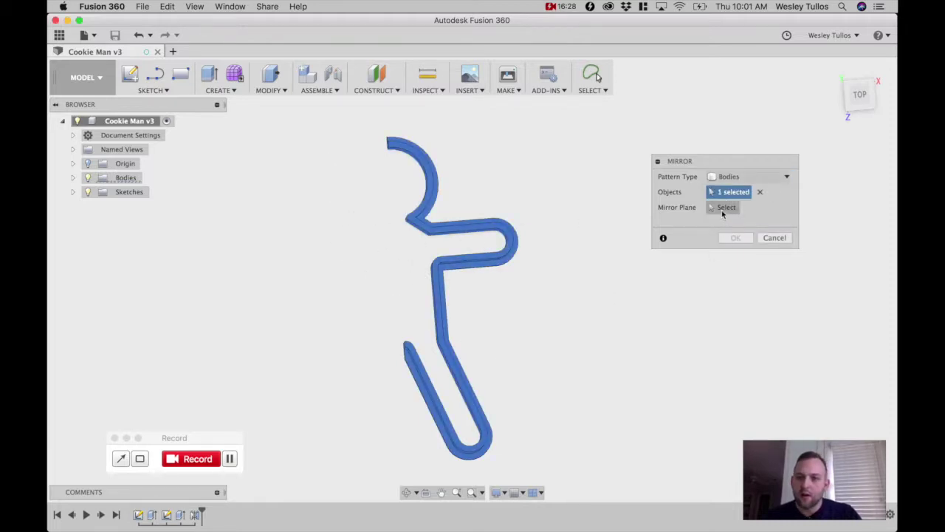
left_click(723, 210)
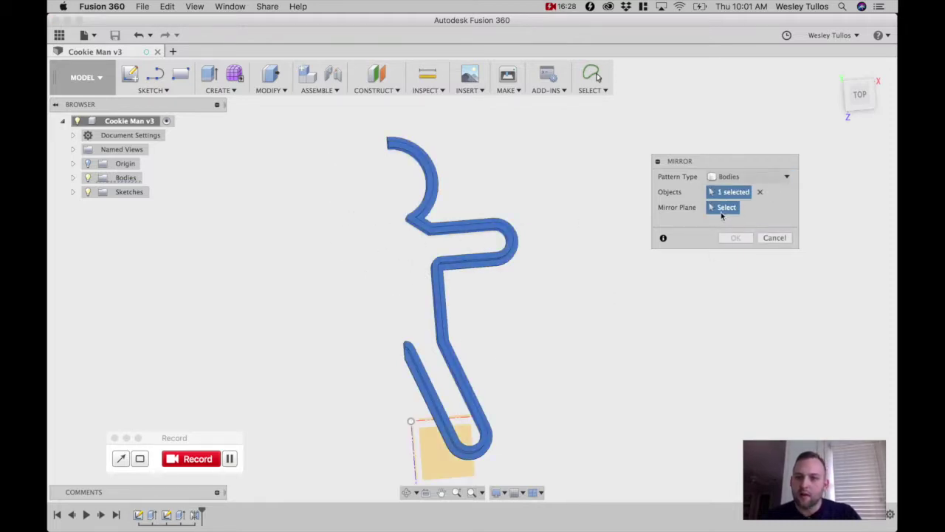
left_click(415, 445)
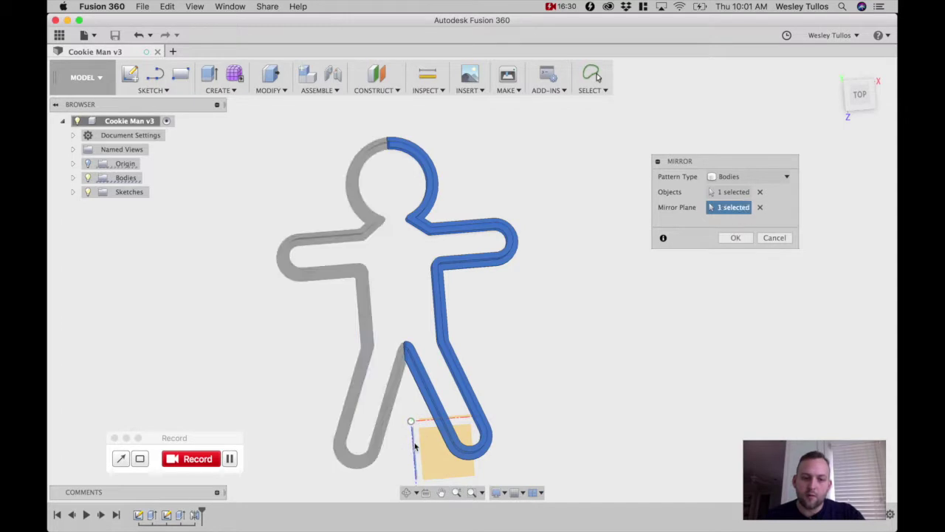
left_click(737, 237)
scroll(382, 141, "up", 10)
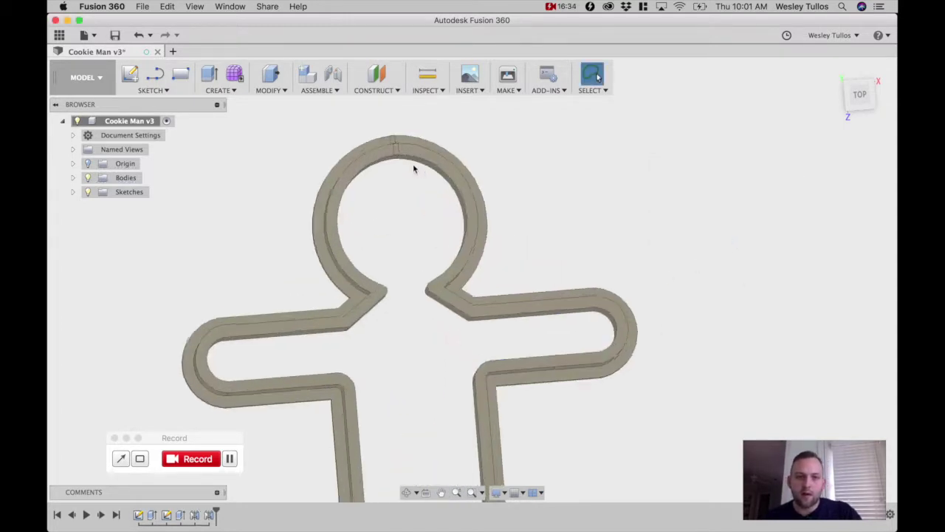
- Combine the two cutter halves with a Join operation and orbit to inspect the result
left_click(418, 161)
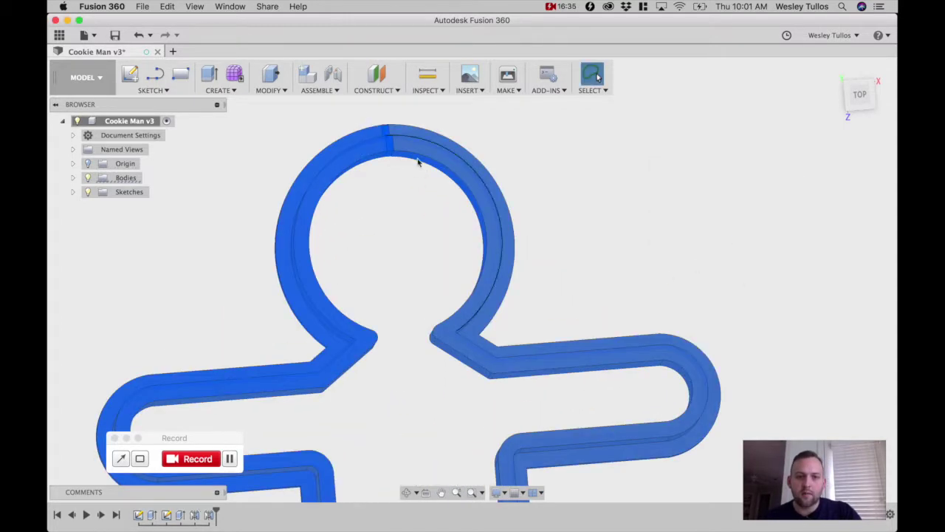
right_click(470, 186)
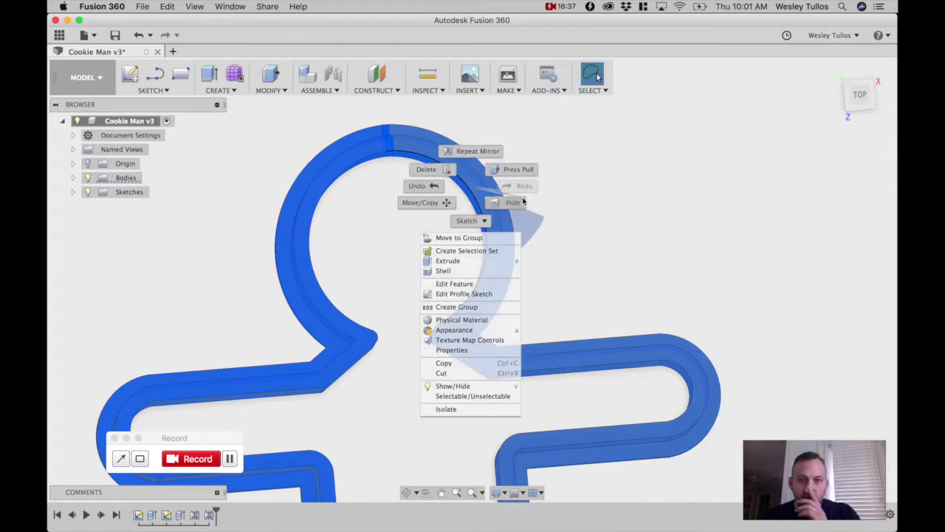
left_click(227, 91)
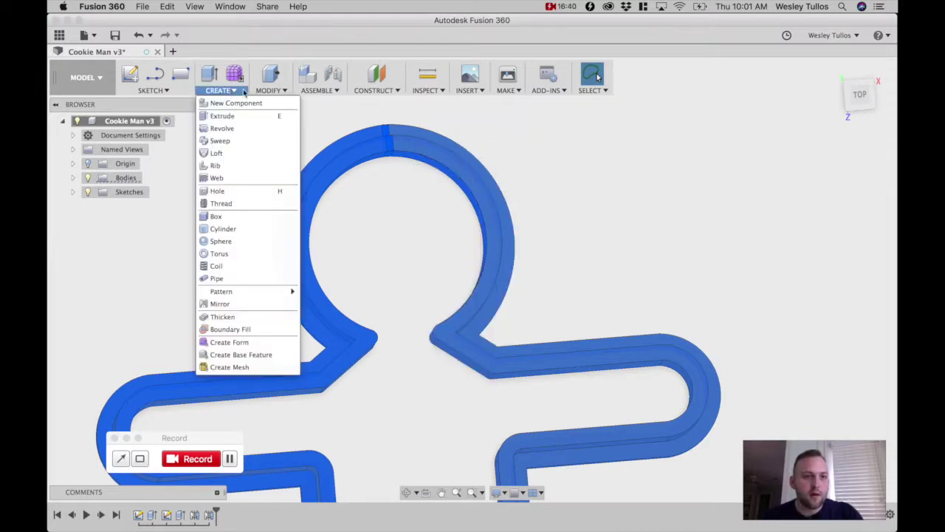
left_click(269, 90)
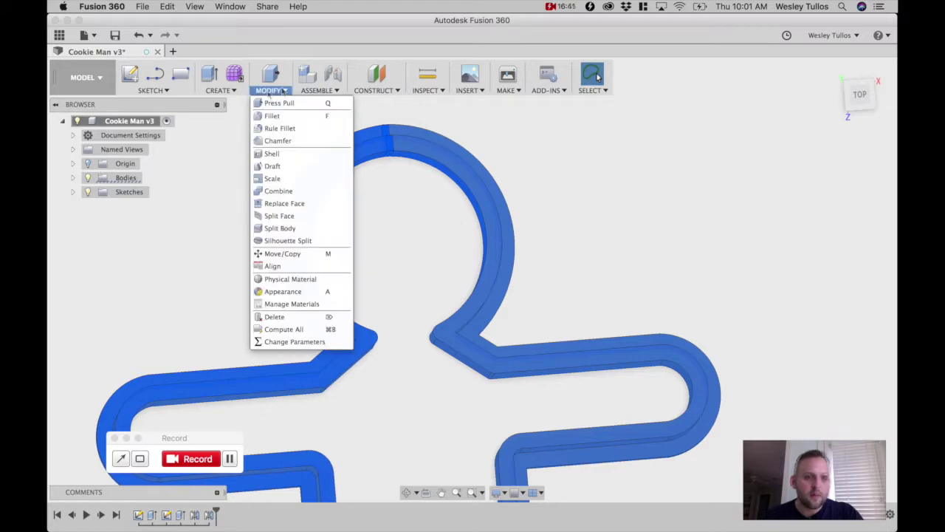
left_click(278, 191)
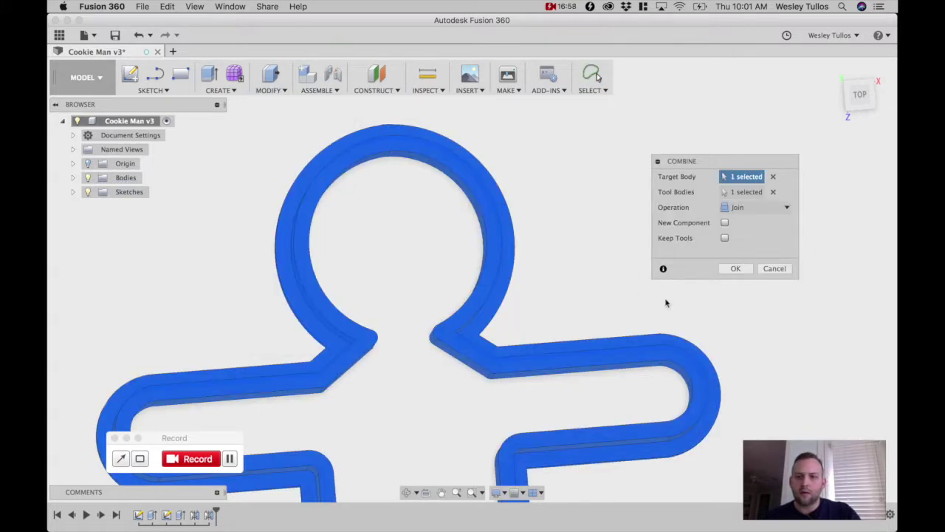
left_click(736, 269)
scroll(407, 194, "down", 5)
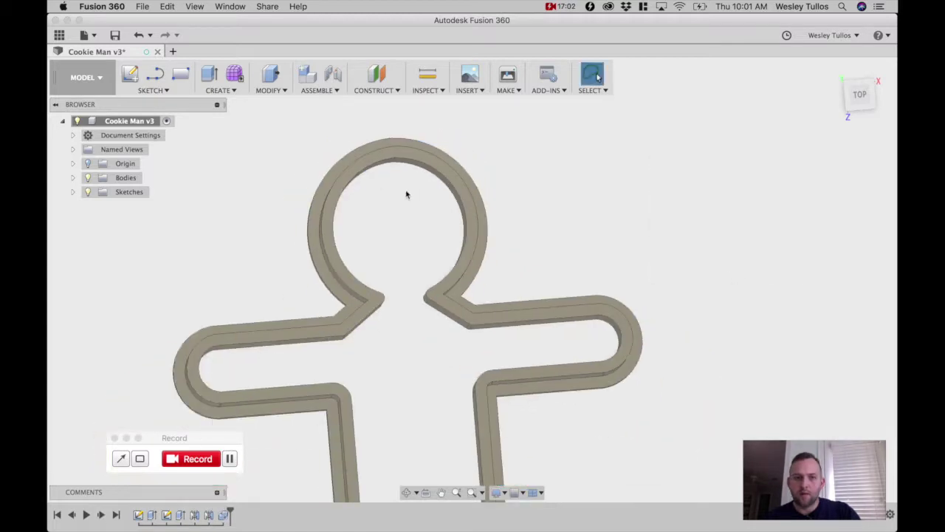
middle_click_drag(431, 226, 432, 340, "shift")
- Save a new version of the design
left_click(143, 7)
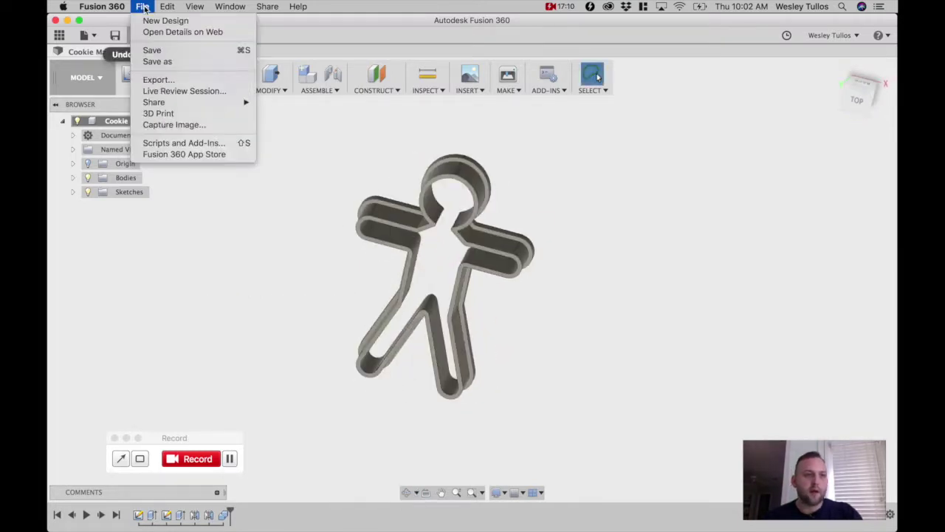
left_click(302, 193)
key("super+s")
left_click(476, 282)
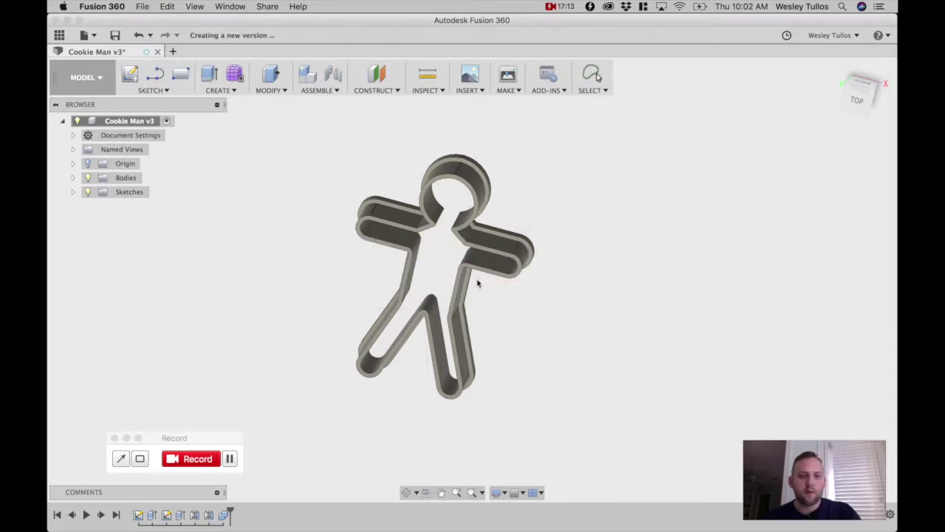
- Export the cutter body via 3D Print at High refinement as a mesh file on the Desktop
left_click(143, 6)
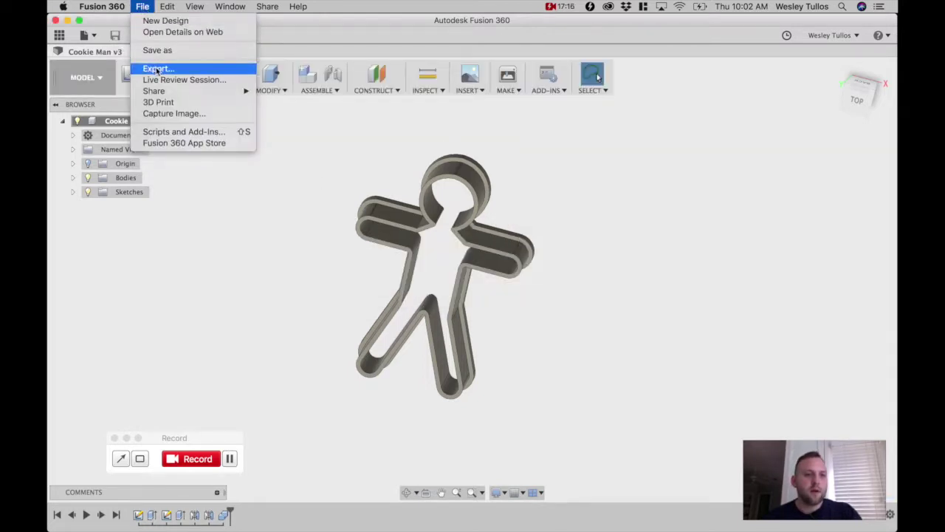
left_click(163, 102)
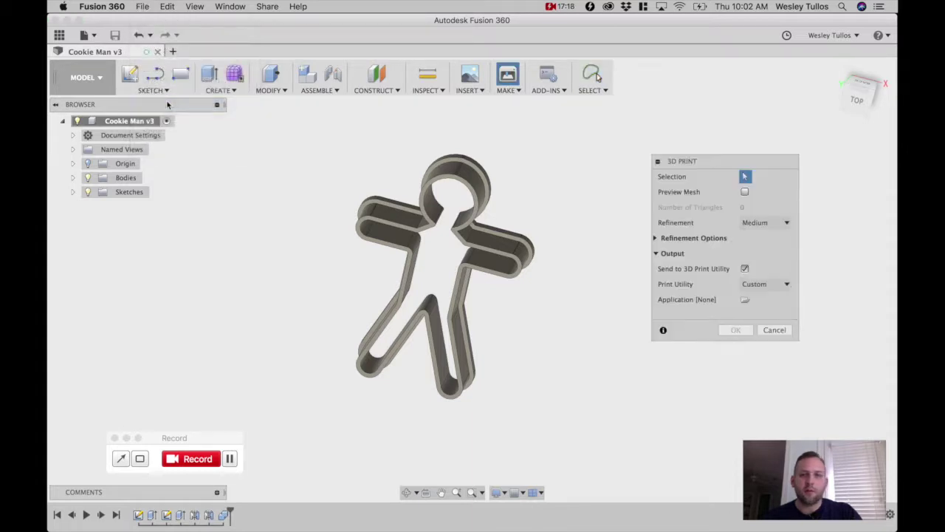
left_click(503, 238)
left_click(768, 223)
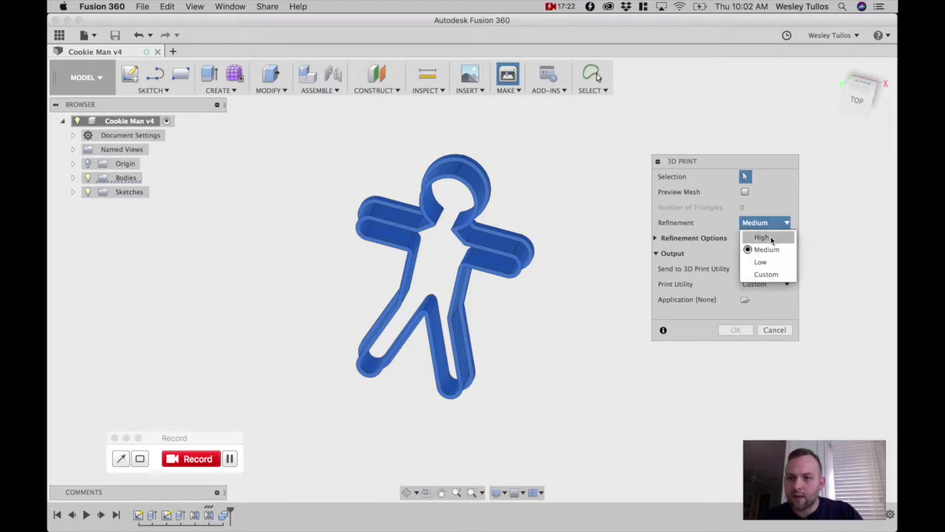
left_click(770, 240)
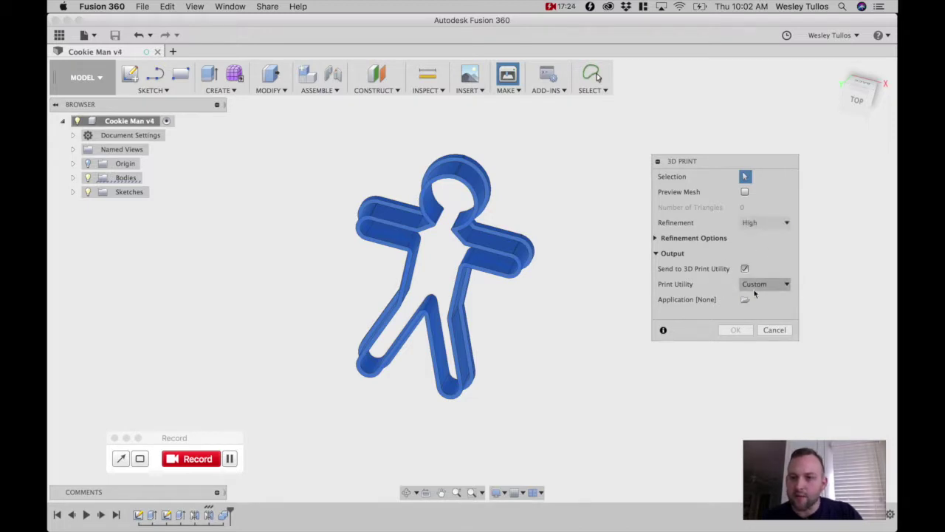
left_click(744, 269)
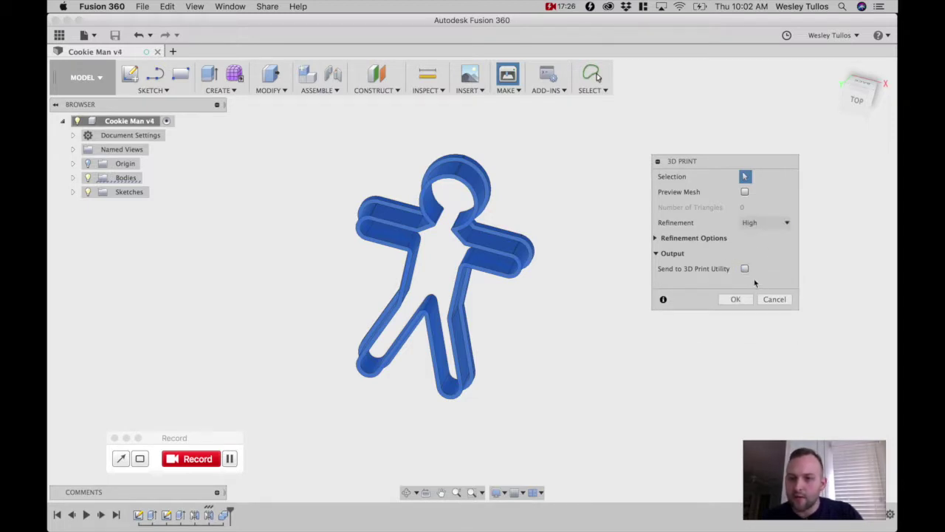
left_click(663, 254)
left_click(662, 255)
left_click(678, 240)
left_click(676, 239)
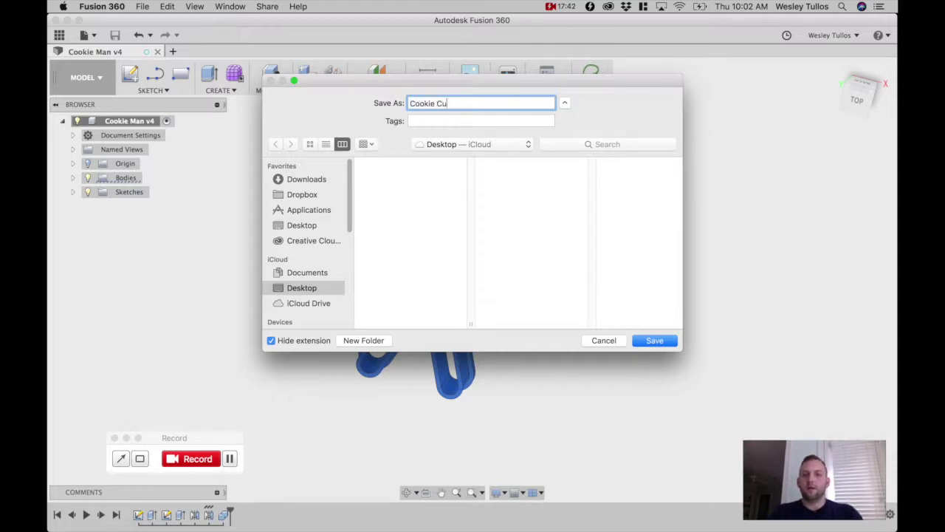
key("Return")
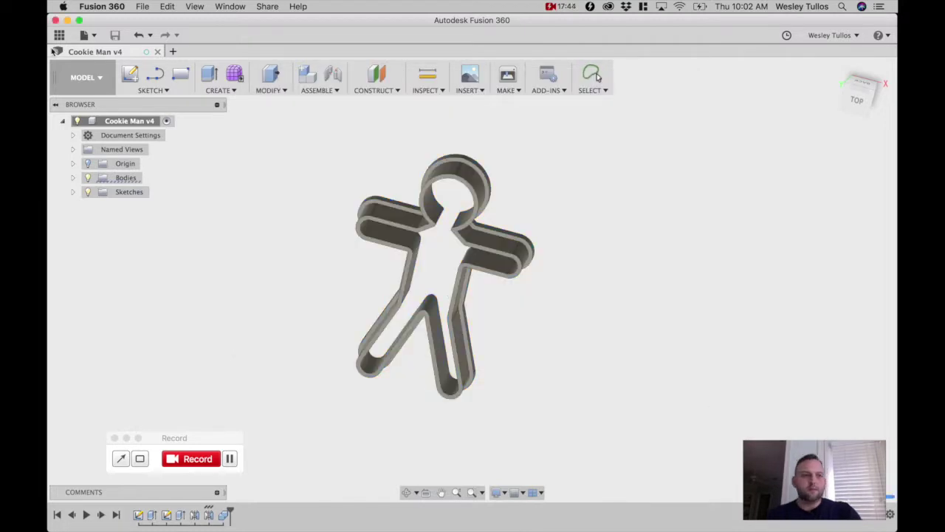
- Remove the old Stego_Legs model and import Cookie Cutter.stl, scaled from inches to millimetres
left_click(67, 21)
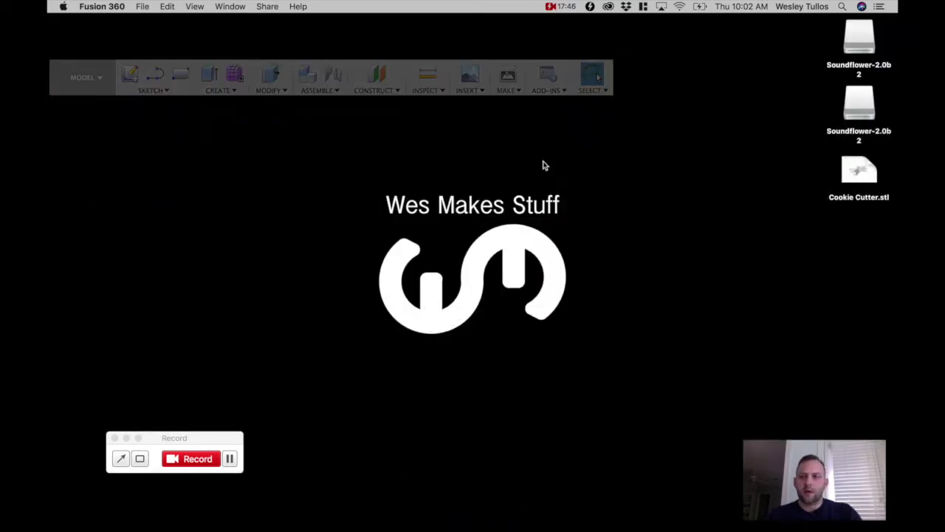
left_click_drag(851, 174, 707, 99)
left_click(857, 105)
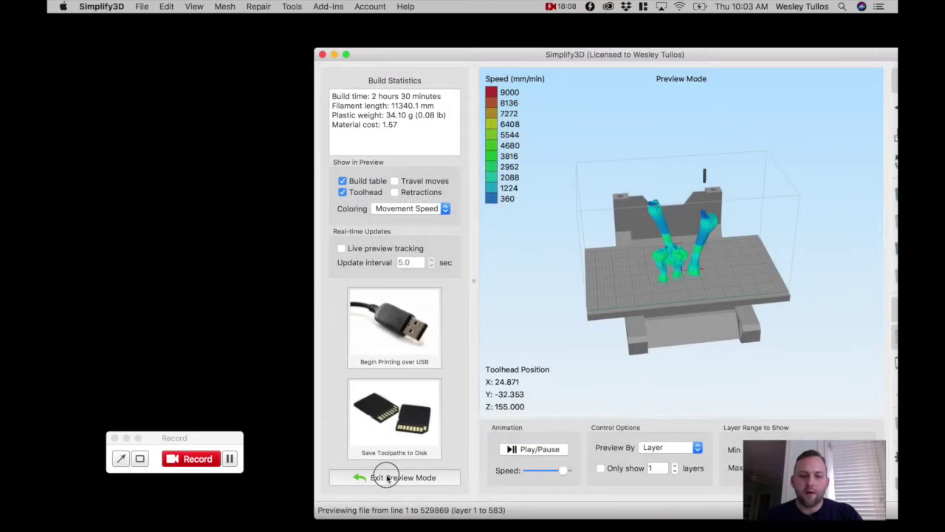
left_click(386, 478)
left_click(431, 236)
left_click_drag(549, 56, 49, 87)
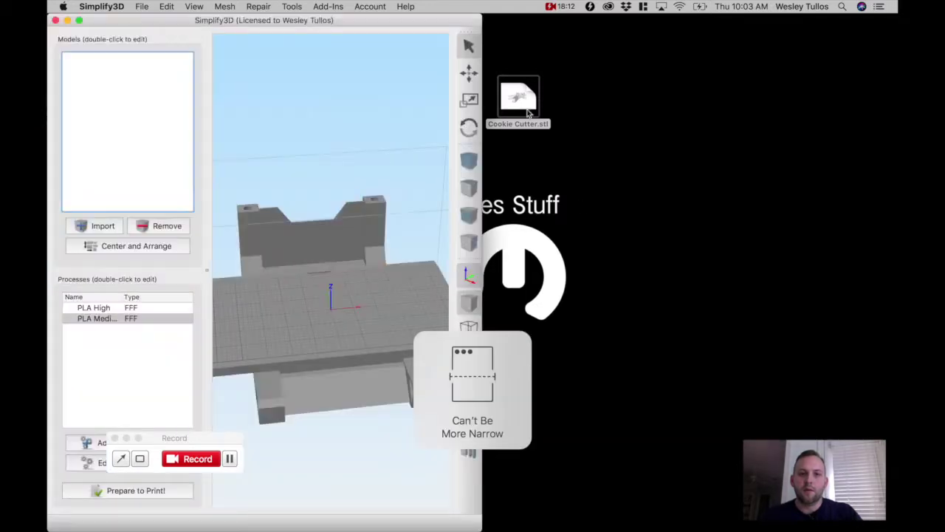
left_click_drag(528, 111, 163, 153)
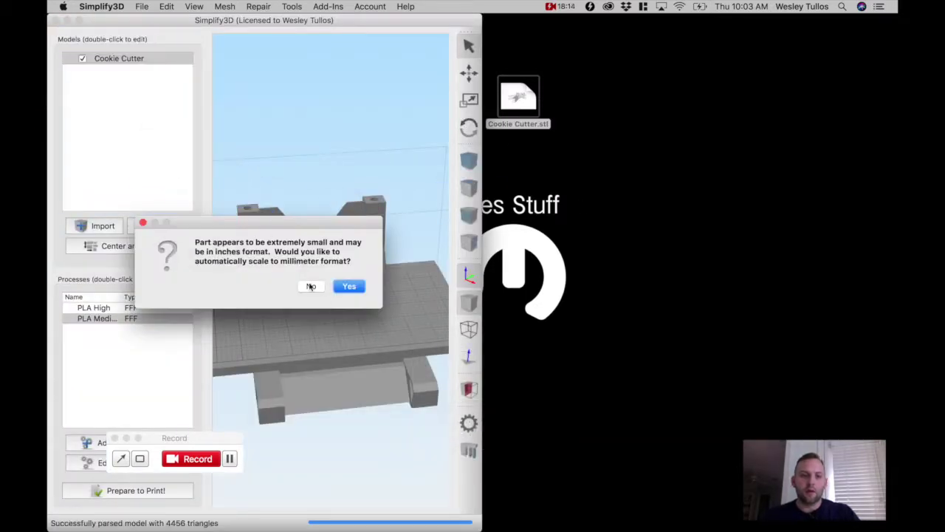
left_click(346, 286)
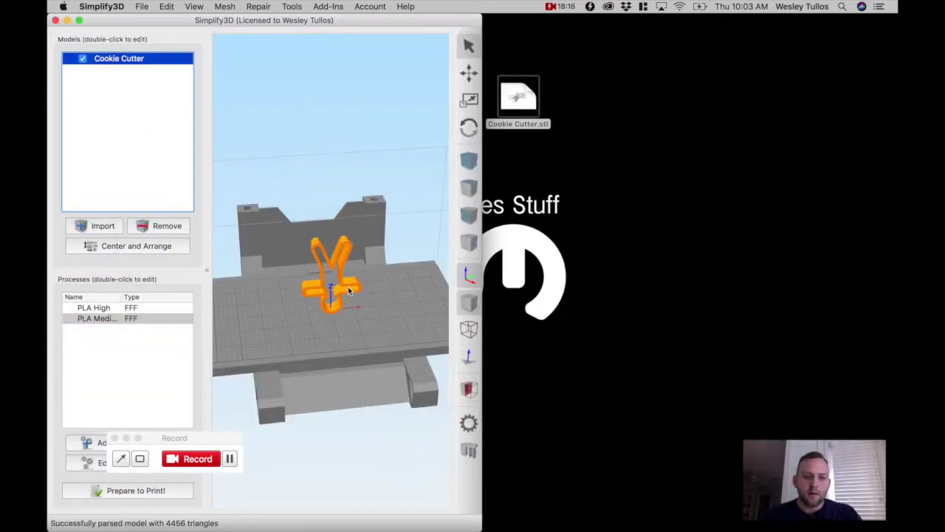
- Rotate Cookie Cutter -90° about X to lie flat and centre it on the build plate
double_click(349, 291)
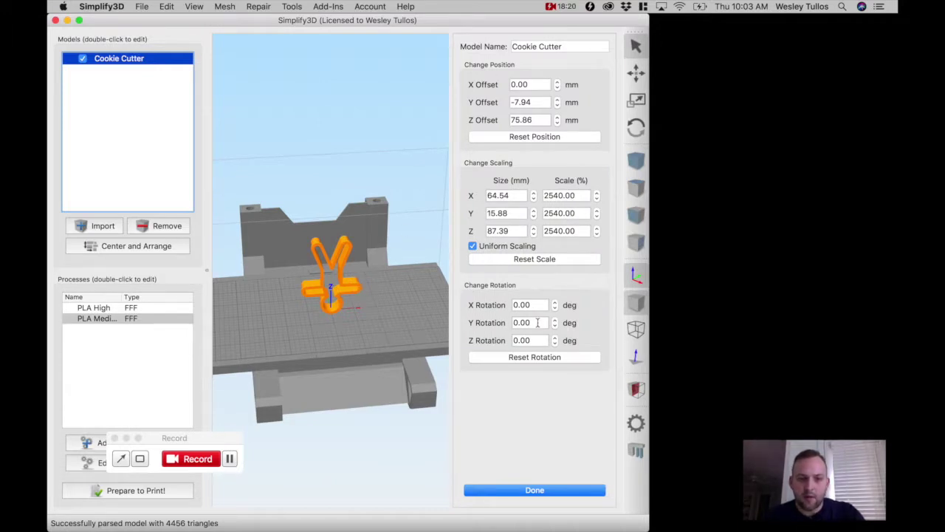
left_click(515, 306)
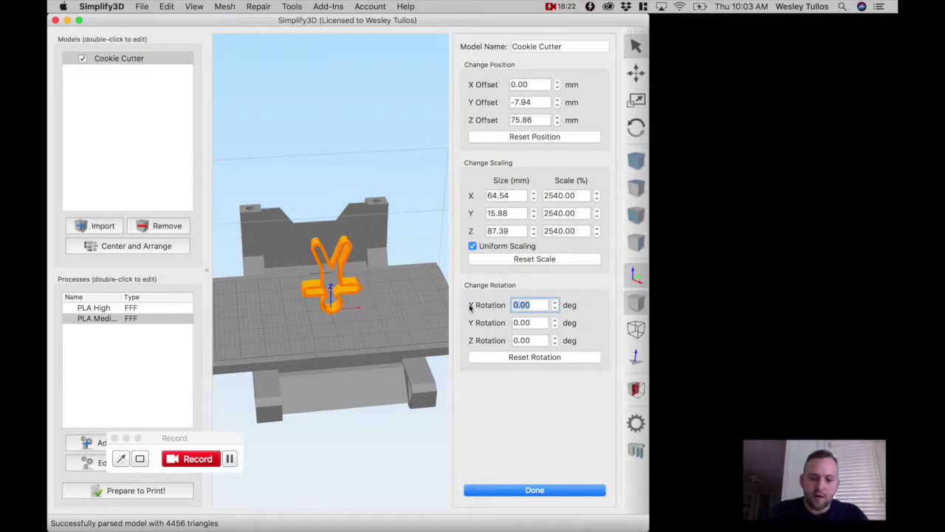
type("80")
key("Return")
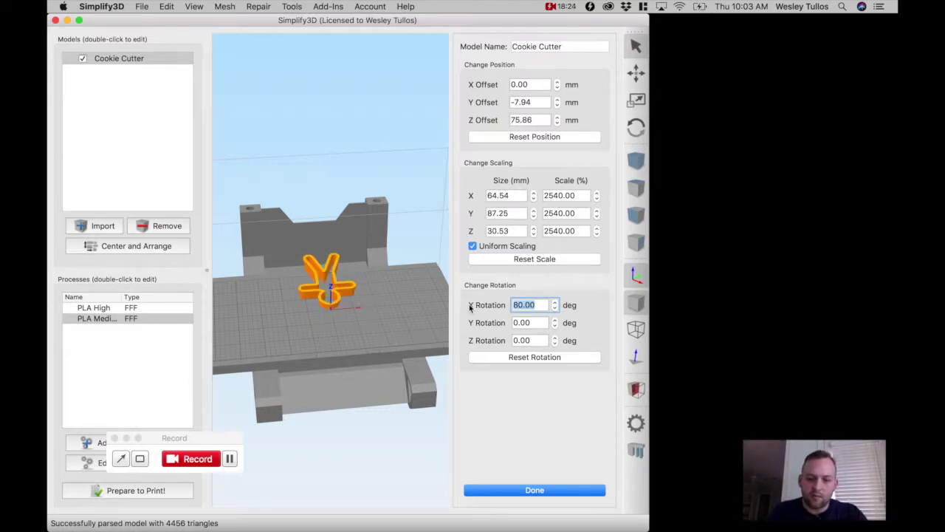
type("-90")
key("Return")
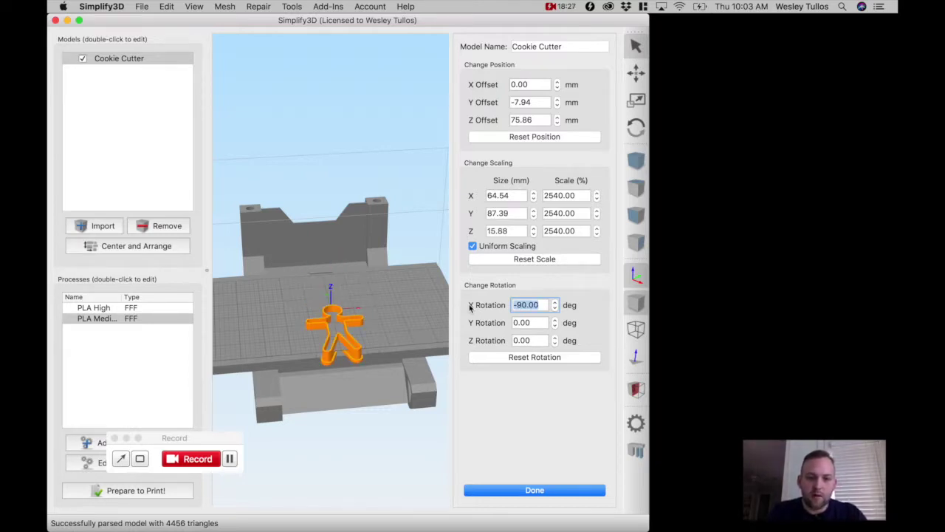
left_click(111, 246)
left_click_drag(470, 319, 380, 352)
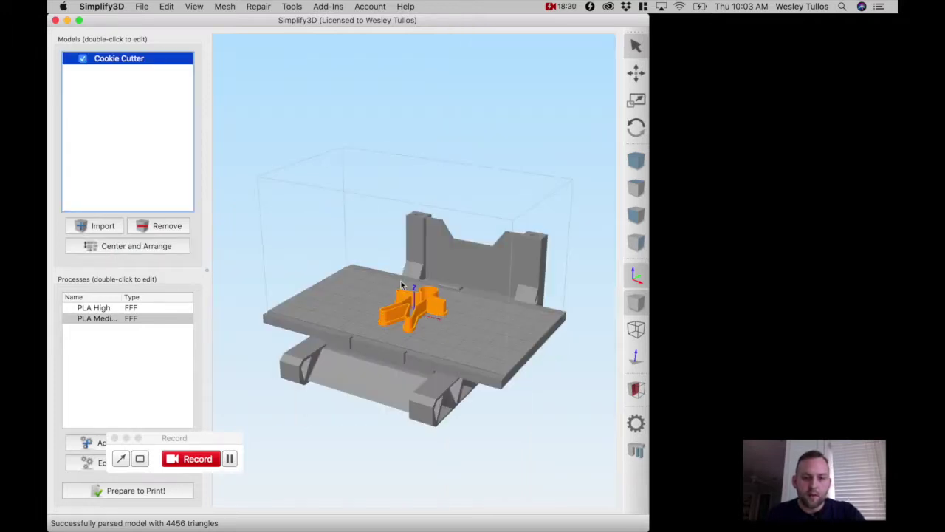
- Slice Cookie Cutter with PLA Medium, yielding a 79-layer, ~38-minute, 13.32 g toolpath preview
left_click_drag(200, 435, 832, 111)
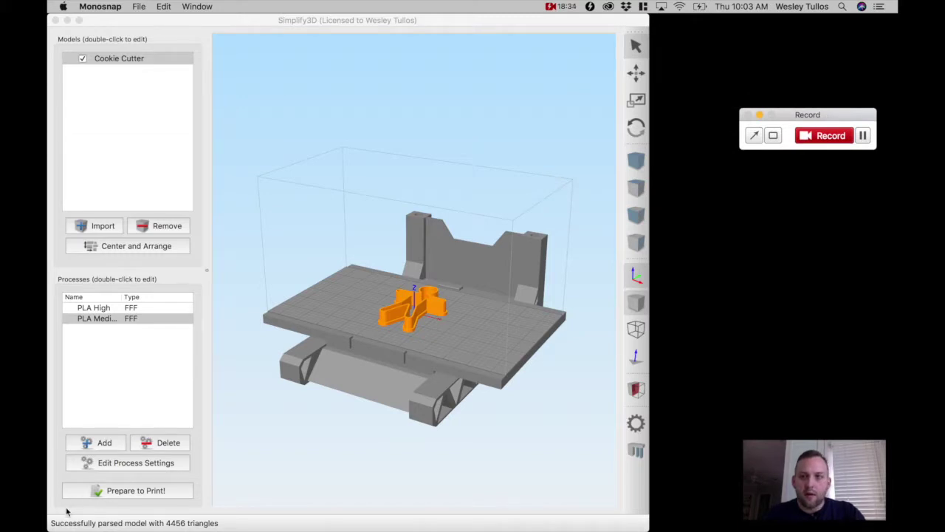
left_click(124, 495)
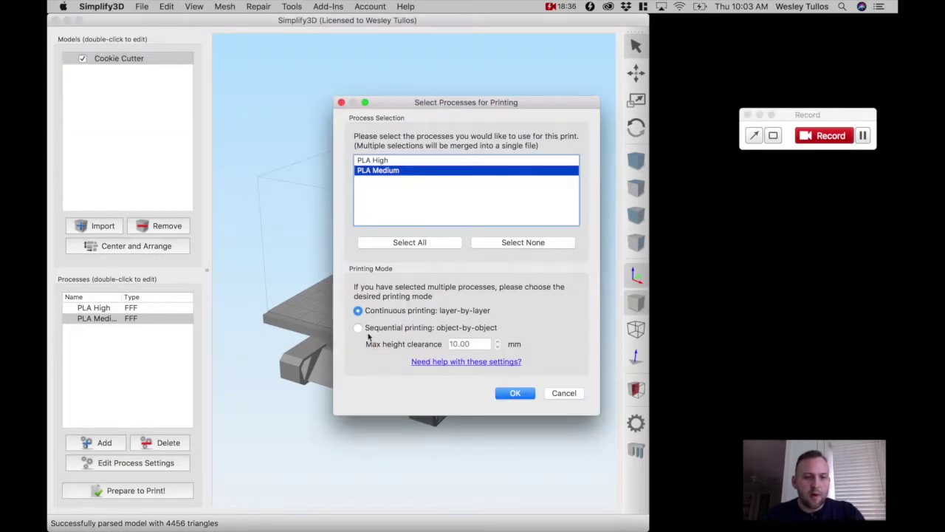
left_click(510, 399)
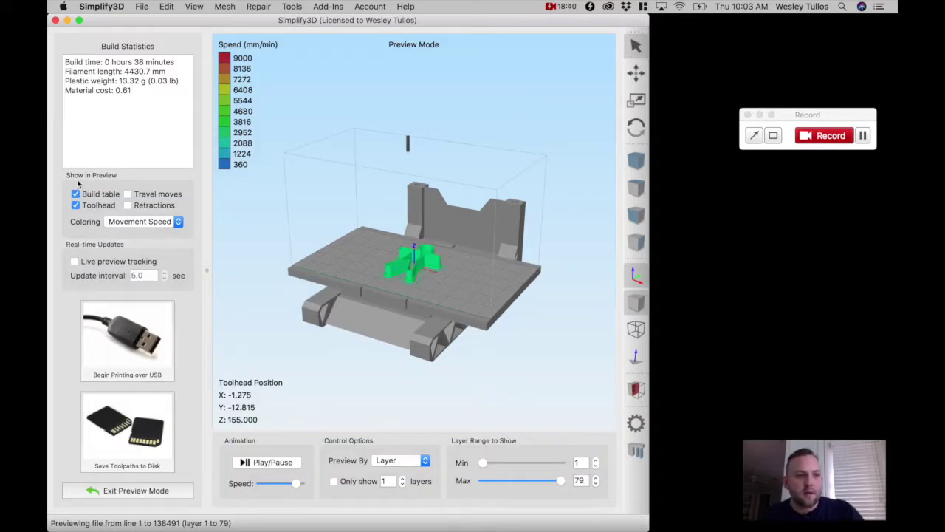
scroll(405, 233, "up", 10)
scroll(418, 288, "up", 4)
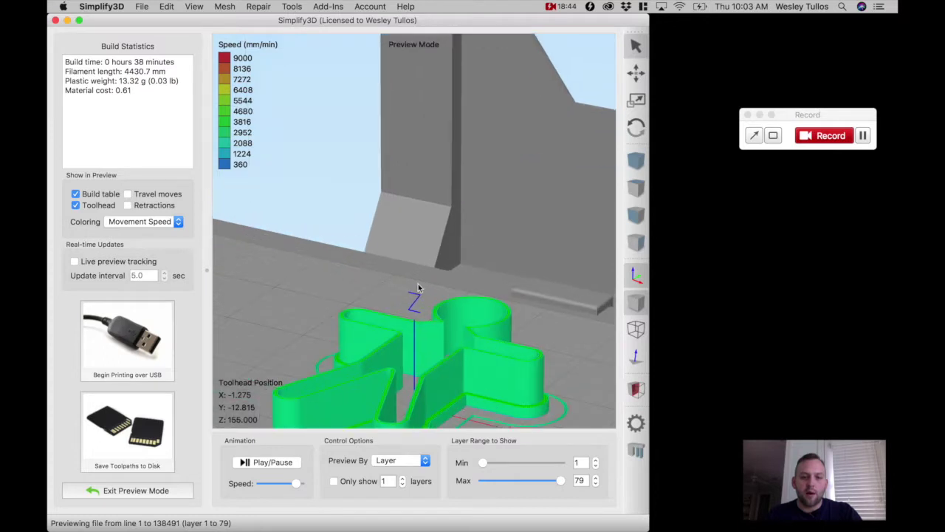
scroll(424, 319, "down", 10)
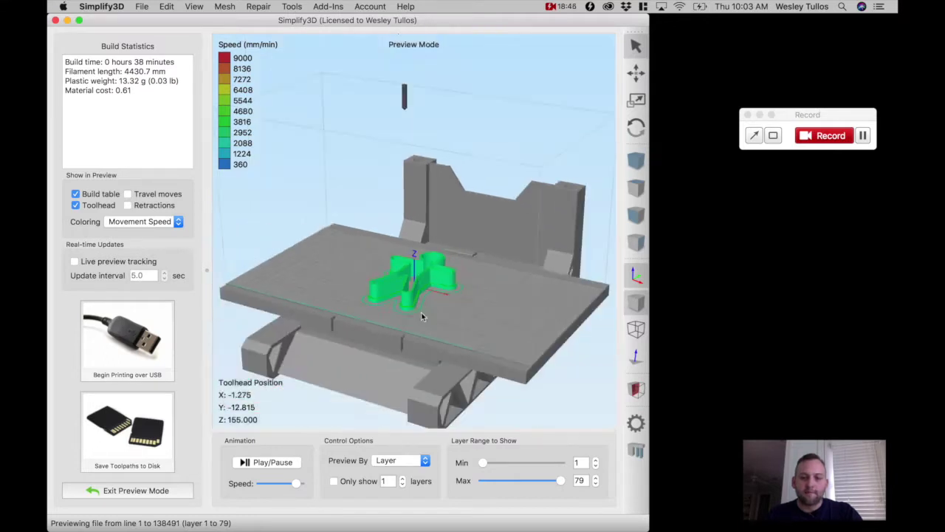